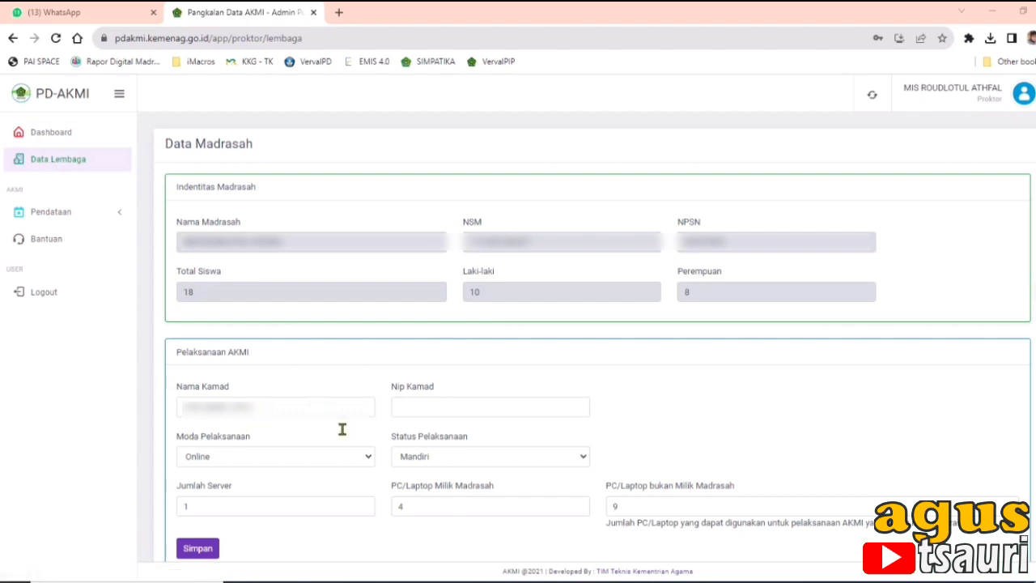
- Synchronise the student data from Emis on the Data Siswa page and close the sync report
{"action": "left_click", "coordinate": [69, 212]}
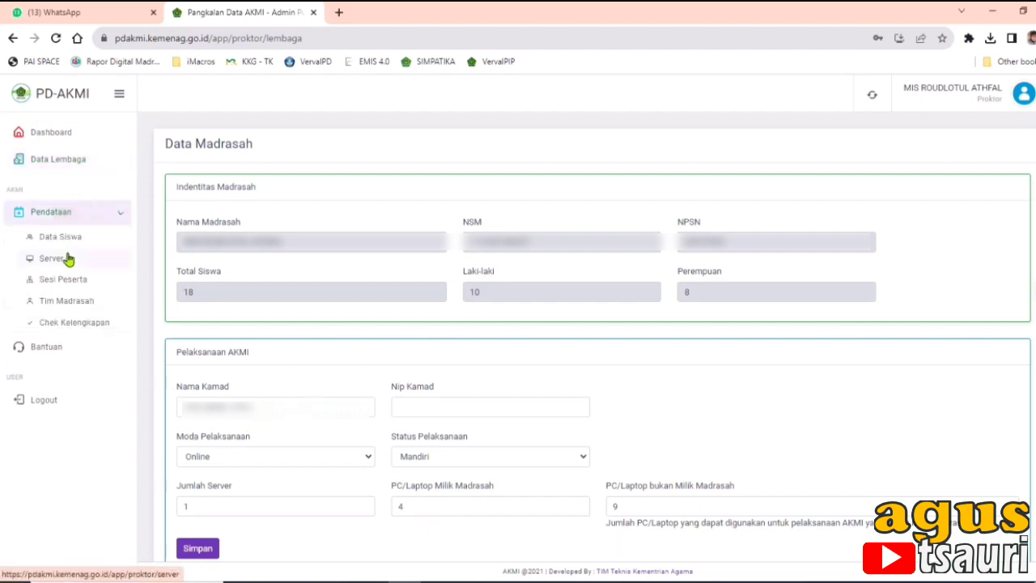
{"action": "left_click", "coordinate": [65, 236]}
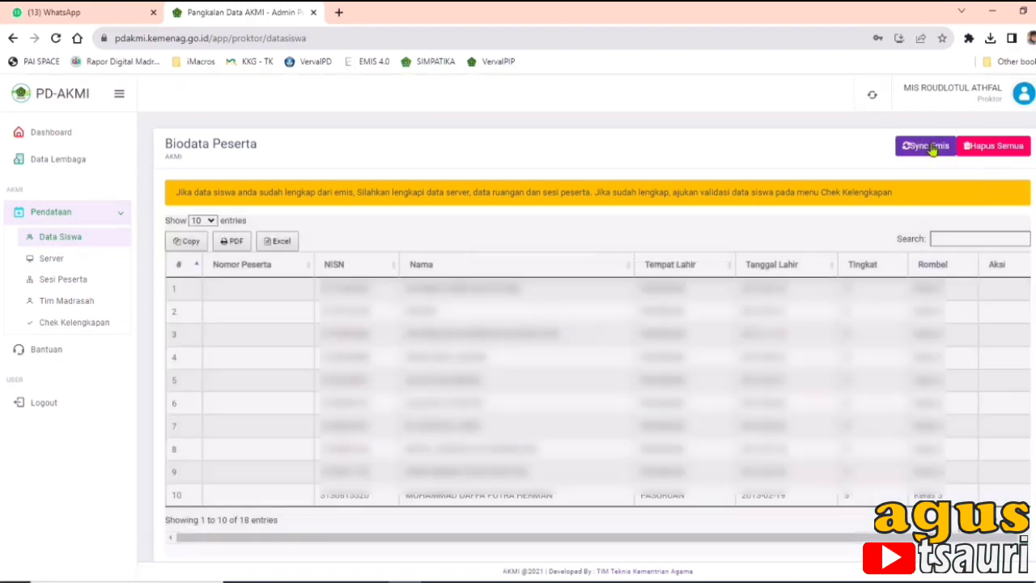
{"action": "left_click", "coordinate": [932, 147]}
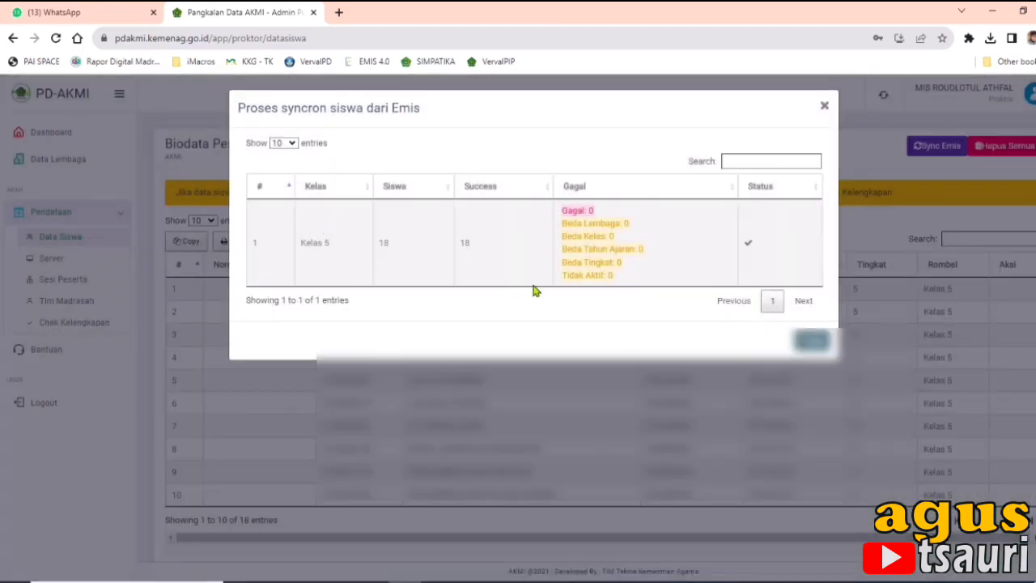
{"action": "left_click", "coordinate": [810, 341]}
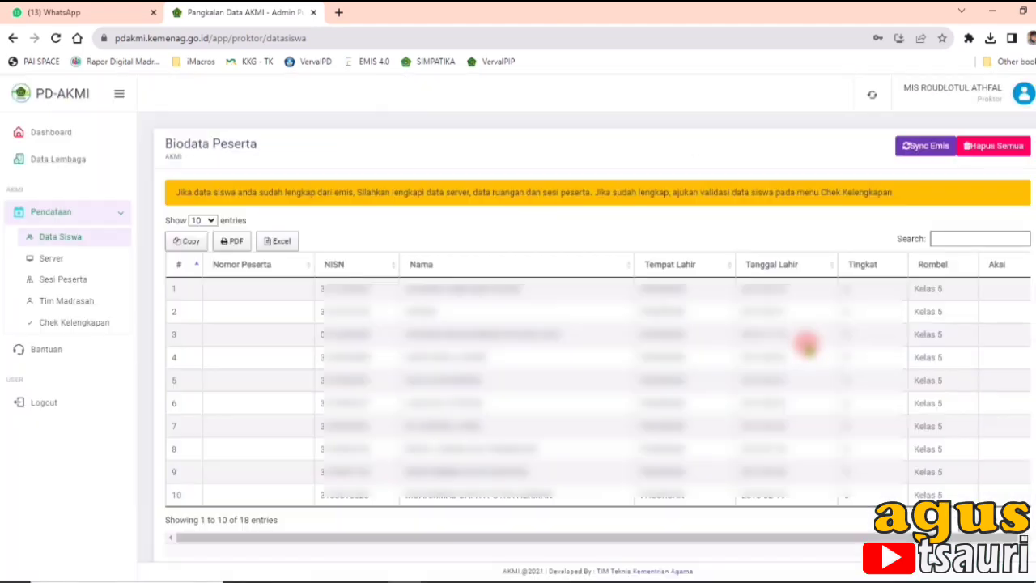
- Add a server on the Server page and assign room number 1 to it, keeping that room
{"action": "left_click", "coordinate": [68, 260]}
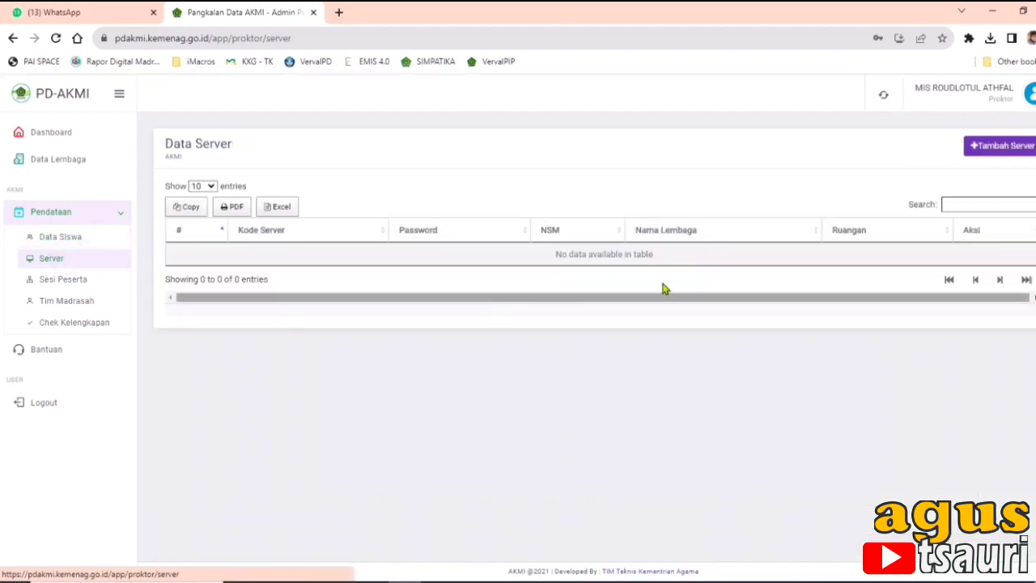
{"action": "left_click", "coordinate": [991, 145]}
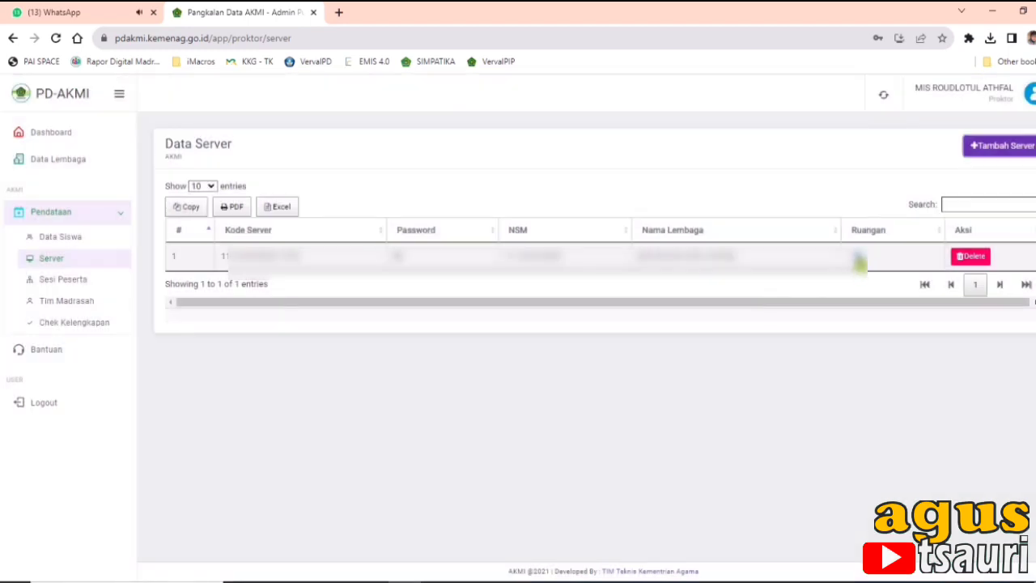
{"action": "left_click", "coordinate": [860, 259]}
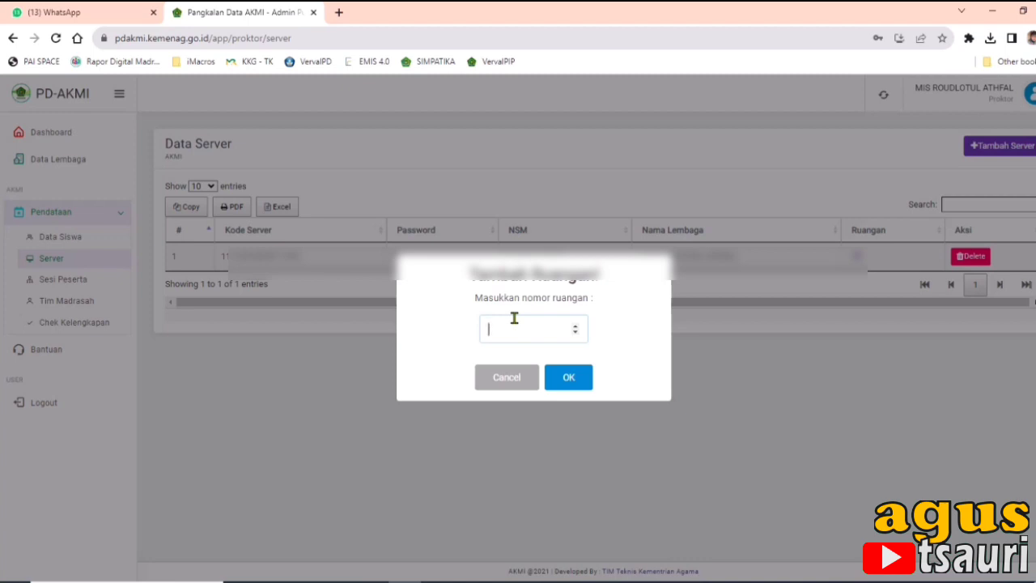
{"action": "type", "text": "1"}
{"action": "left_click", "coordinate": [567, 377]}
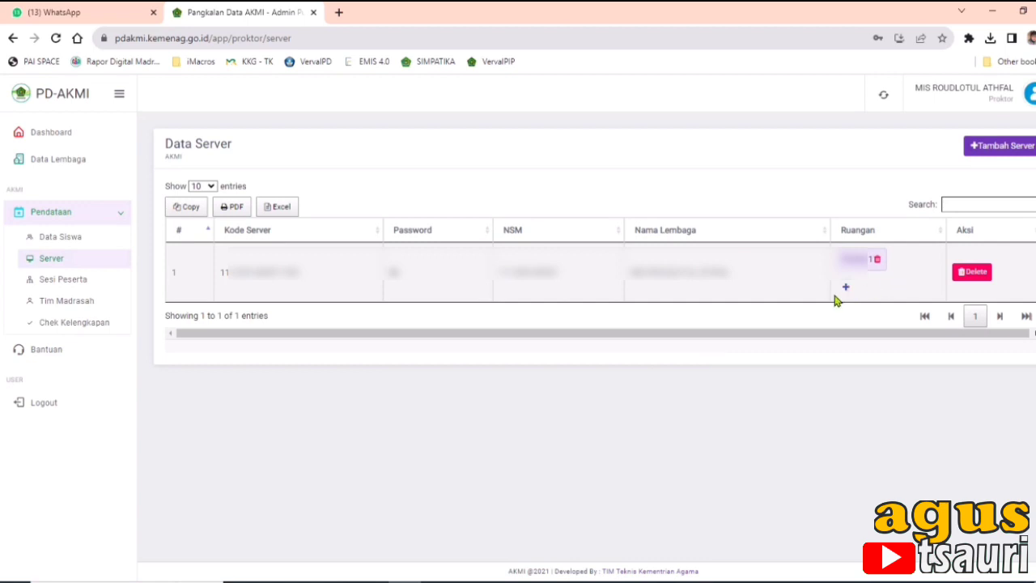
{"action": "left_click", "coordinate": [876, 260]}
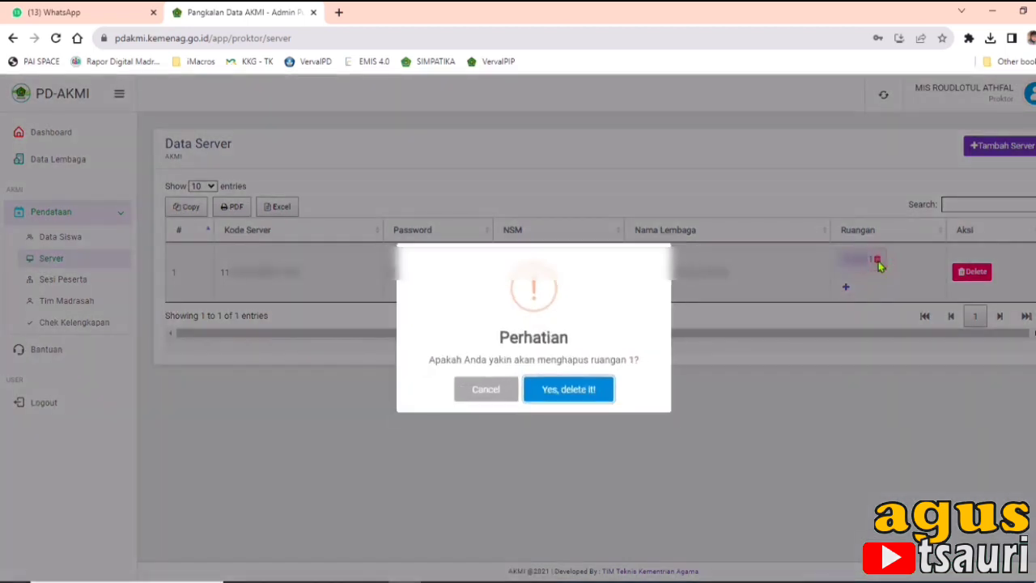
{"action": "left_click", "coordinate": [492, 394]}
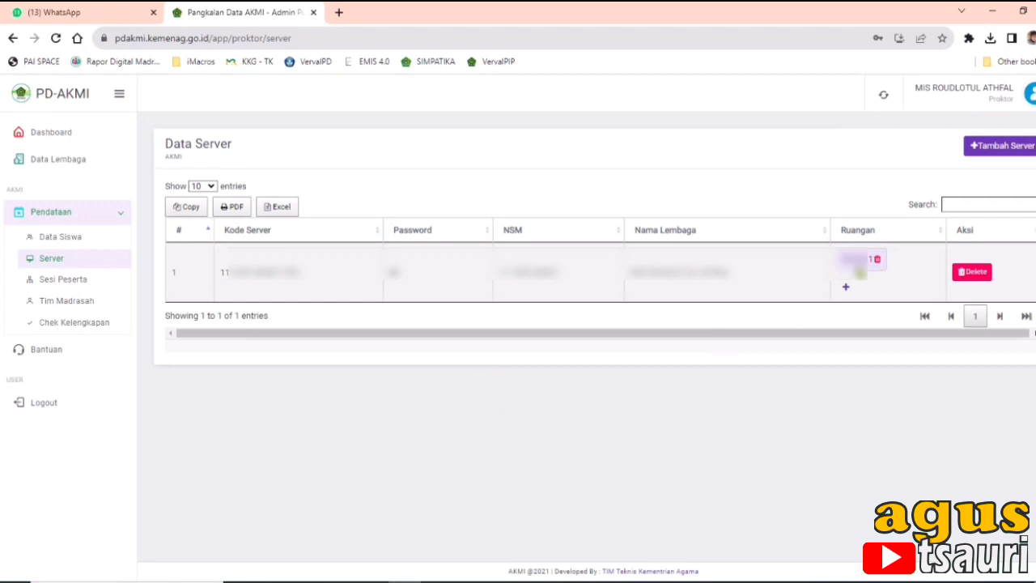
- Open the Sesi Peserta page and examine the periods offered for the first participant
{"action": "left_click", "coordinate": [87, 284]}
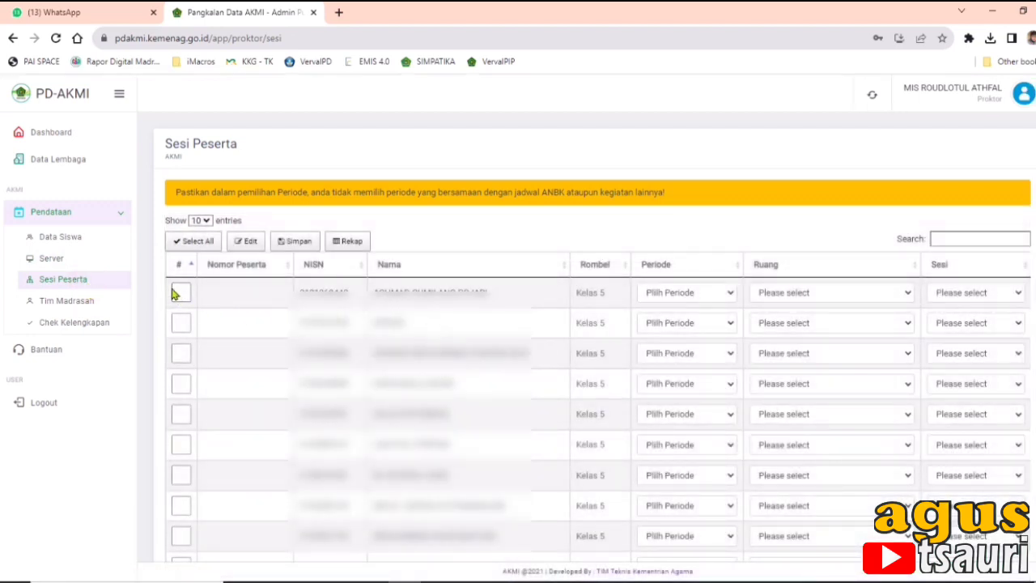
{"action": "left_click", "coordinate": [75, 267]}
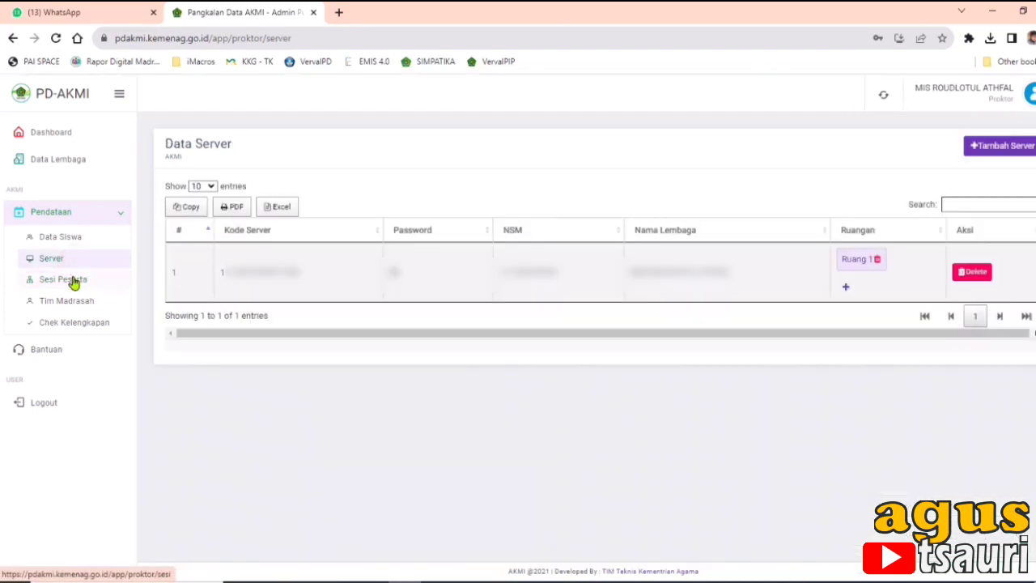
{"action": "left_click", "coordinate": [72, 280]}
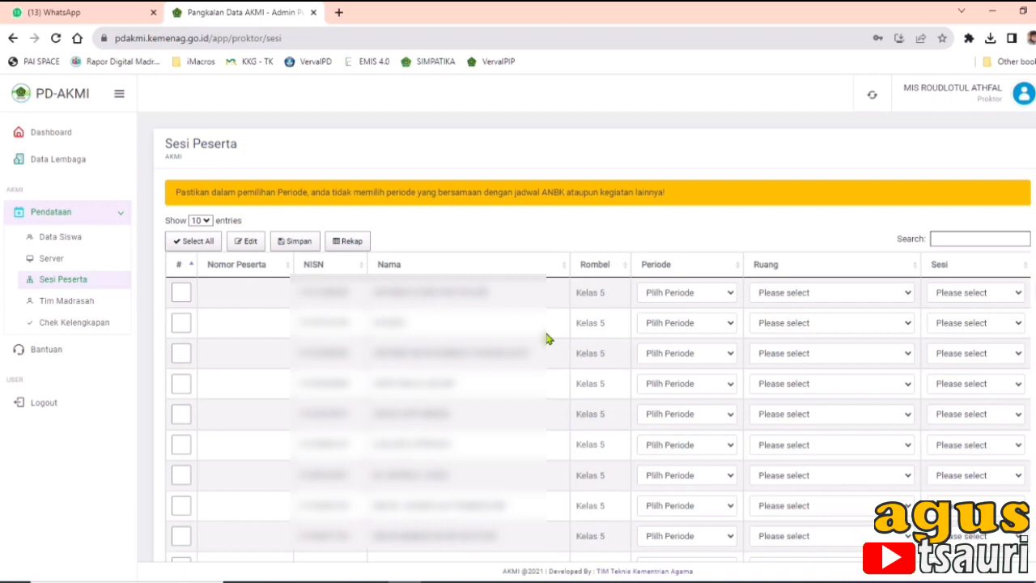
{"action": "left_click", "coordinate": [731, 295]}
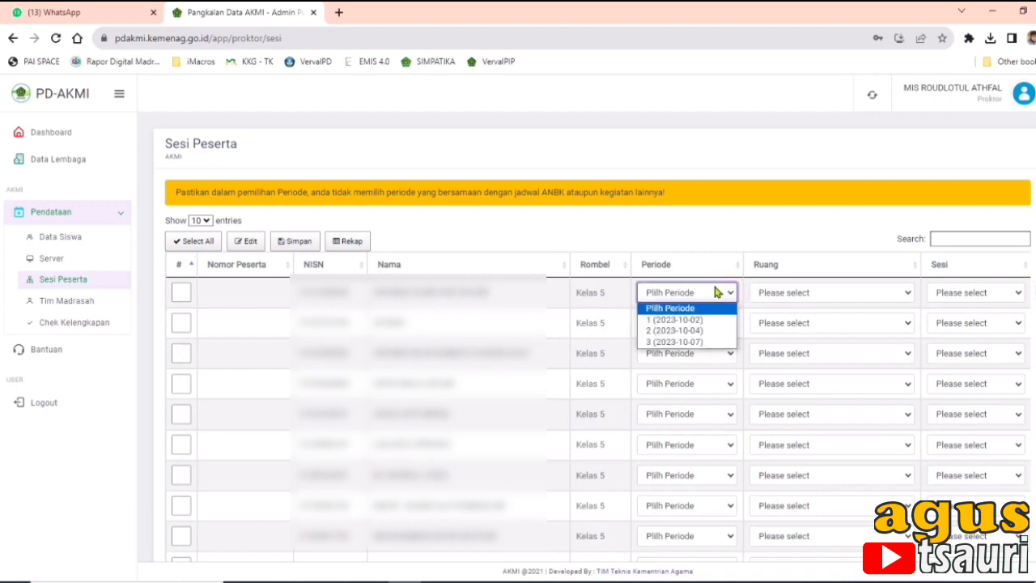
{"action": "left_click", "coordinate": [490, 222]}
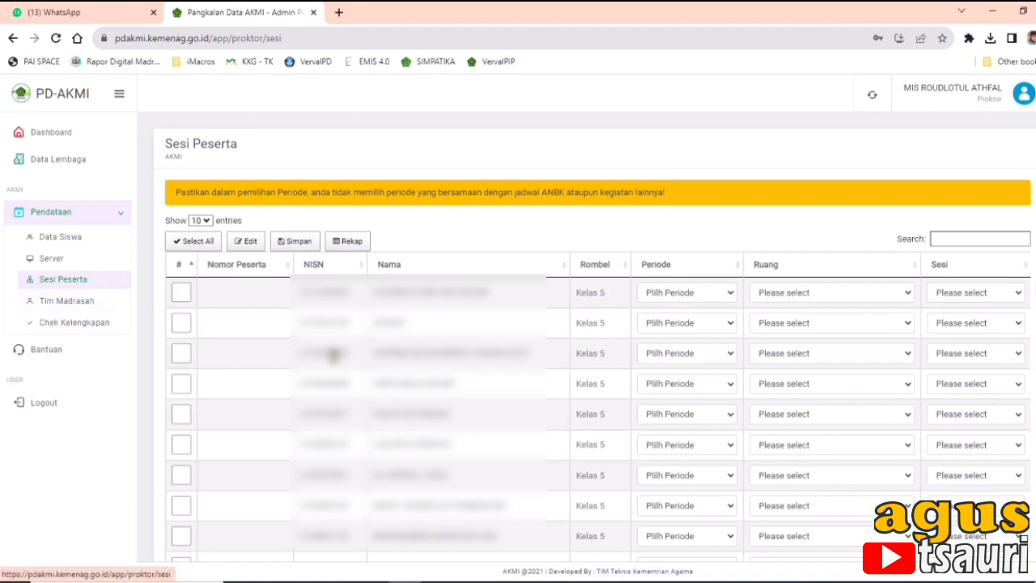
{"action": "left_click", "coordinate": [684, 293]}
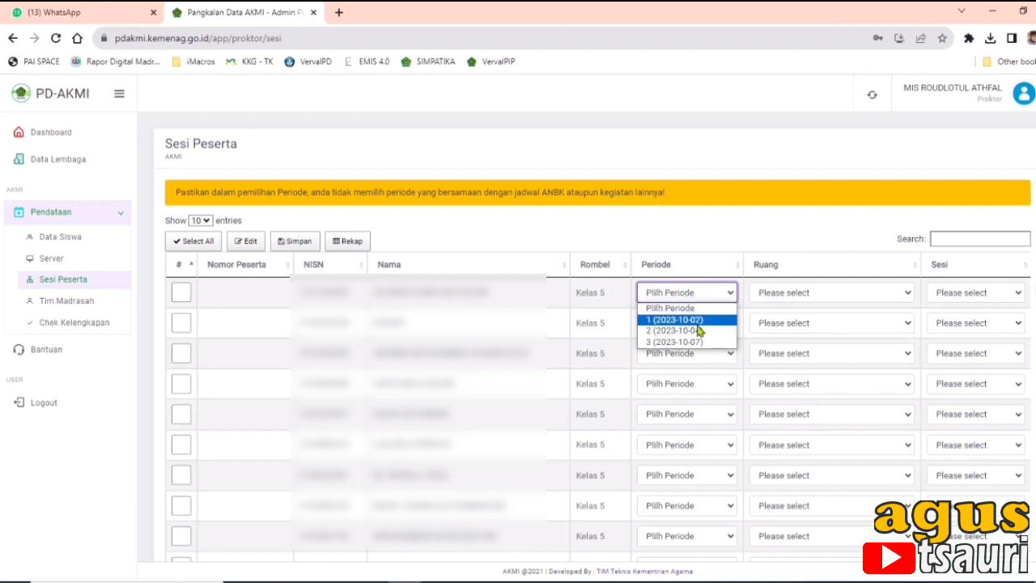
- Examine the period, room and session options available for the first participant without choosing any
{"action": "left_click", "coordinate": [179, 296]}
{"action": "left_click", "coordinate": [180, 293]}
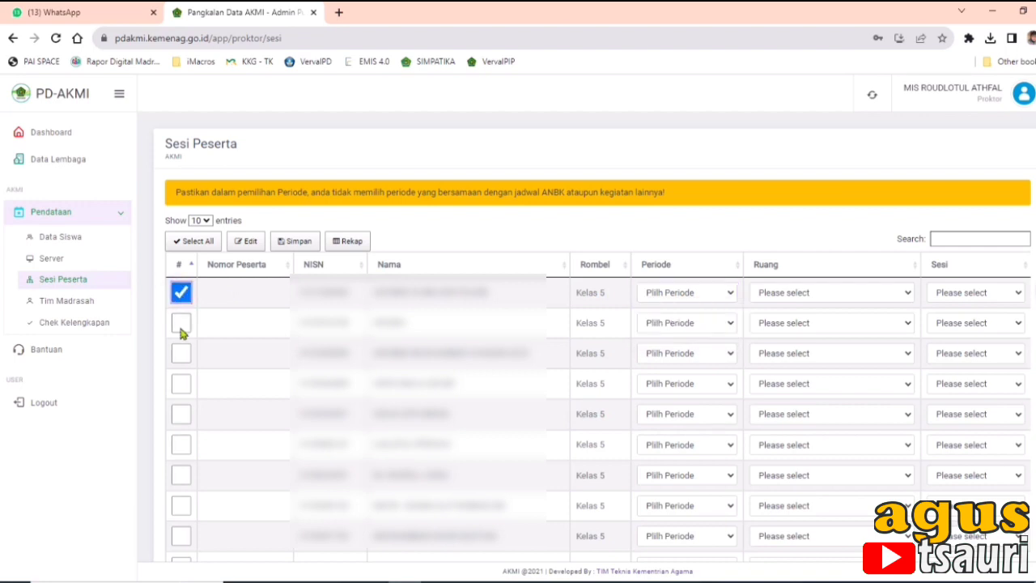
{"action": "left_click", "coordinate": [180, 292]}
{"action": "left_click", "coordinate": [799, 296]}
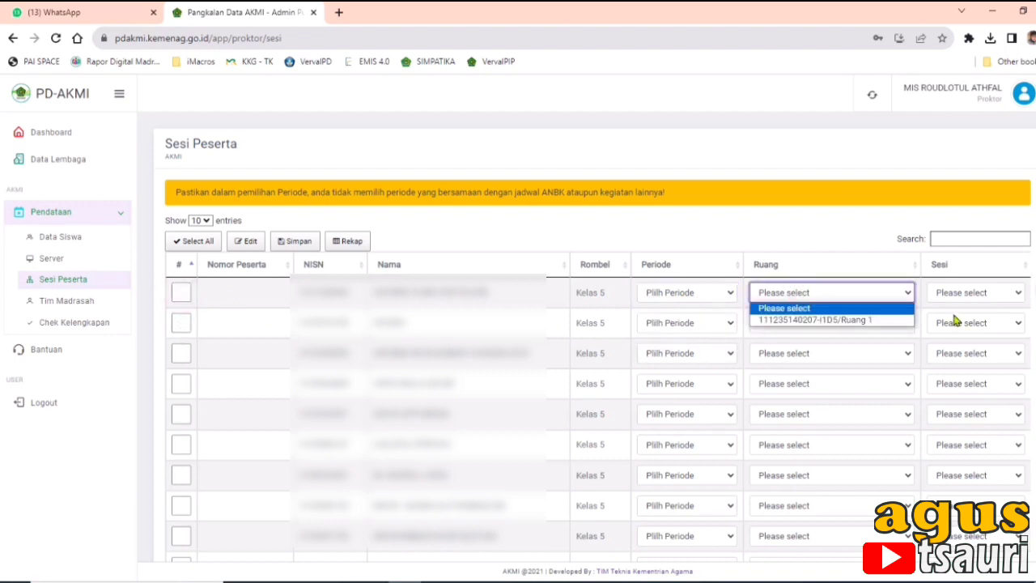
{"action": "left_click", "coordinate": [976, 295]}
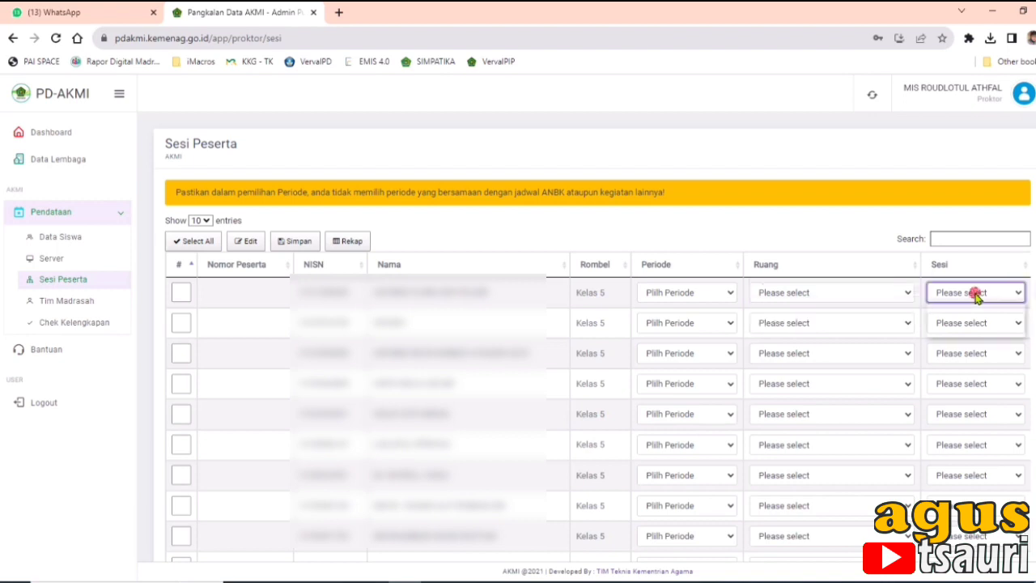
{"action": "left_click", "coordinate": [717, 292]}
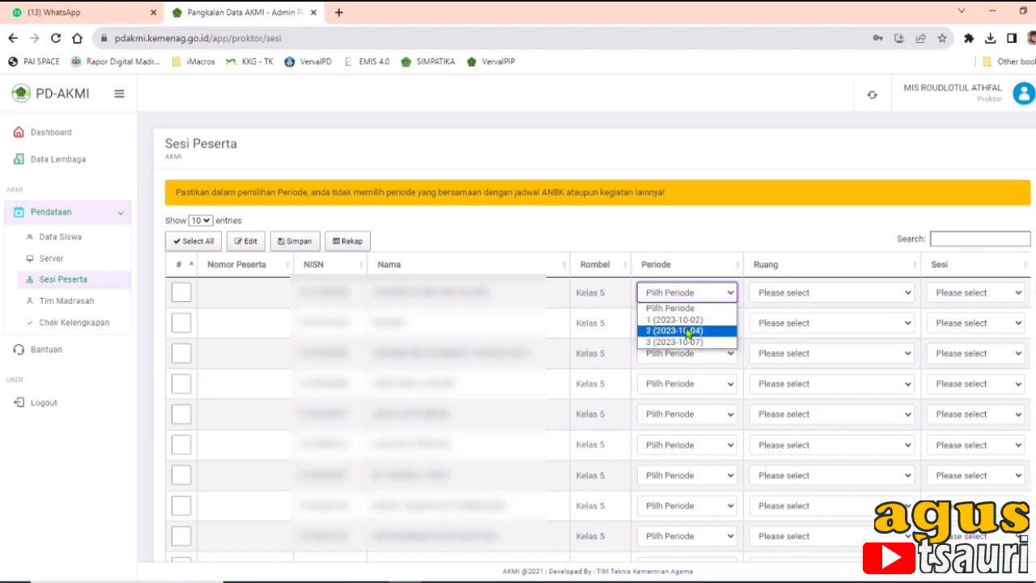
{"action": "left_click", "coordinate": [817, 295]}
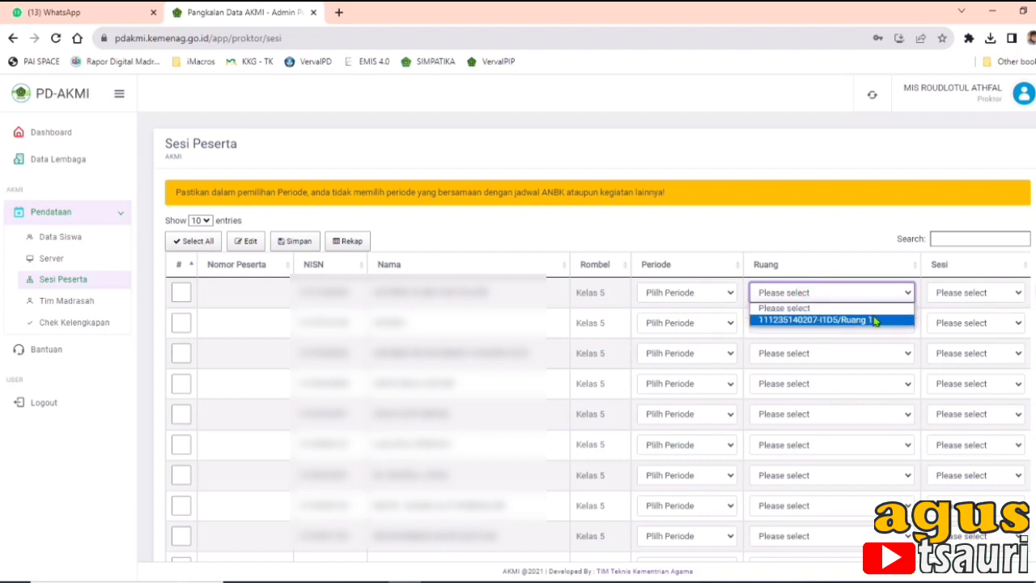
{"action": "left_click", "coordinate": [963, 293]}
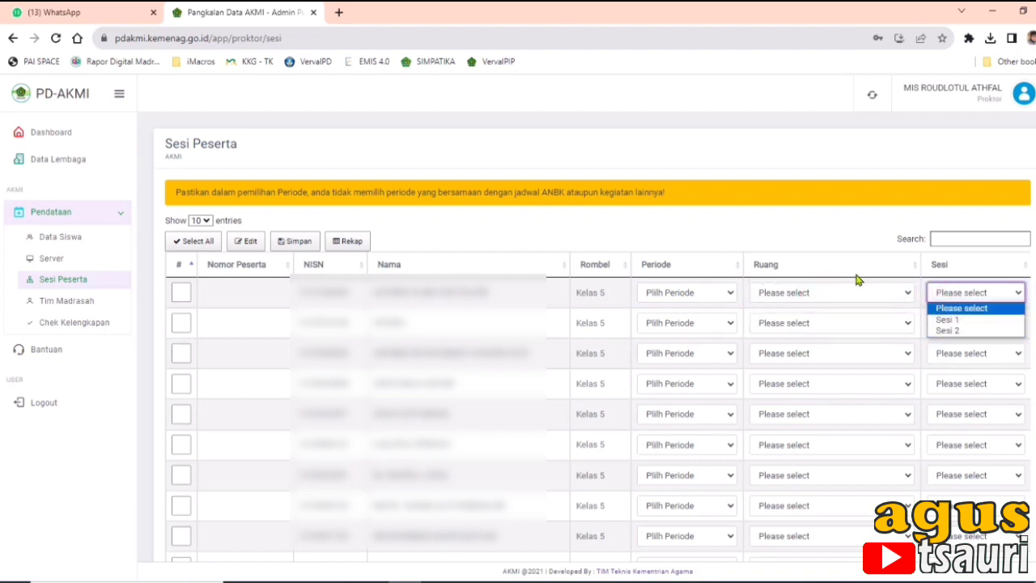
{"action": "left_click", "coordinate": [890, 234]}
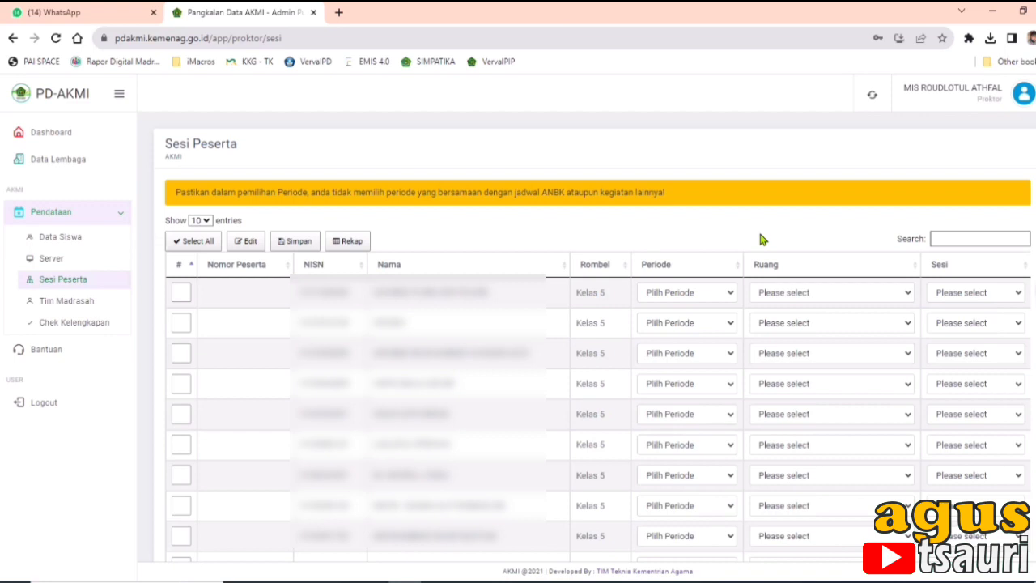
{"action": "left_click", "coordinate": [719, 297]}
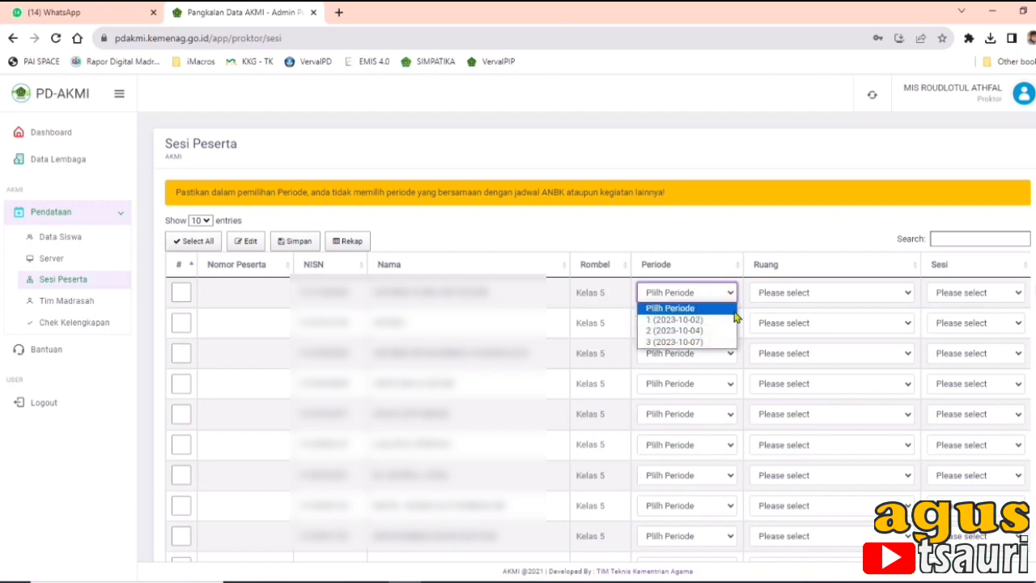
{"action": "left_click", "coordinate": [983, 292]}
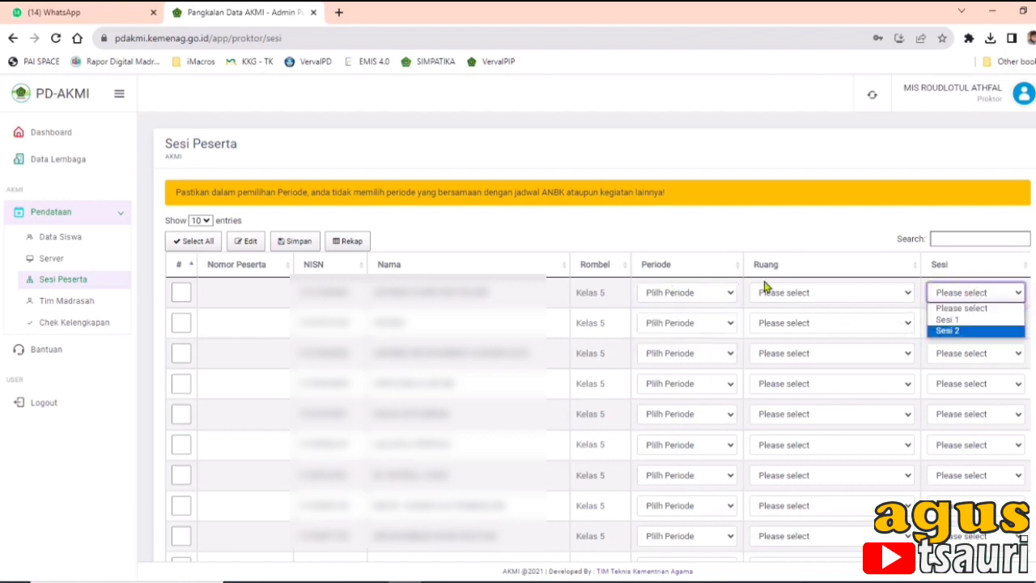
{"action": "left_click", "coordinate": [784, 226]}
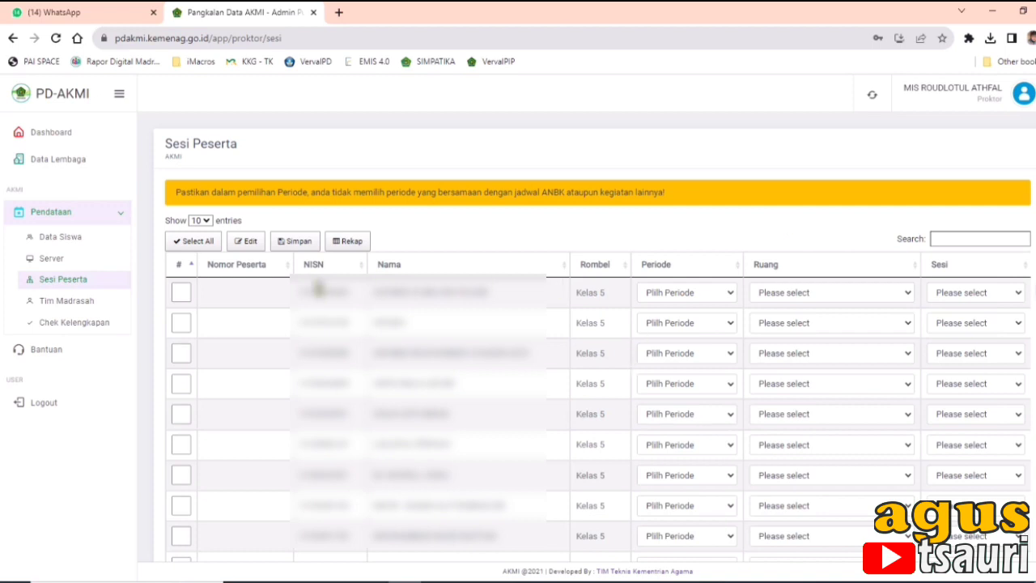
- Select the first three participants in the list
{"action": "left_click", "coordinate": [180, 294]}
{"action": "left_click", "coordinate": [181, 323]}
{"action": "left_click", "coordinate": [184, 352]}
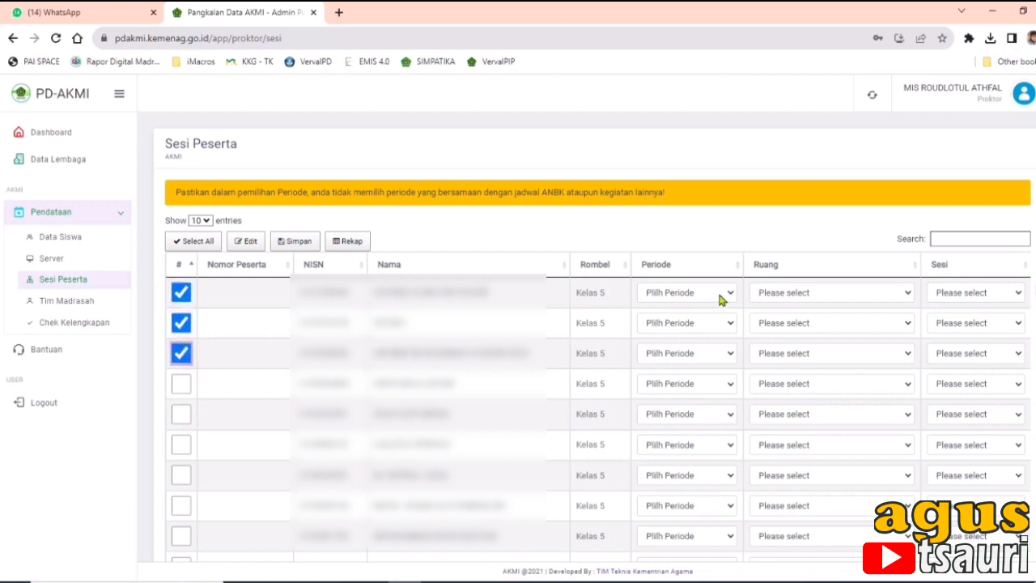
- Set the period of the first three participants to 1 (2023-10-02)
{"action": "left_click", "coordinate": [720, 293]}
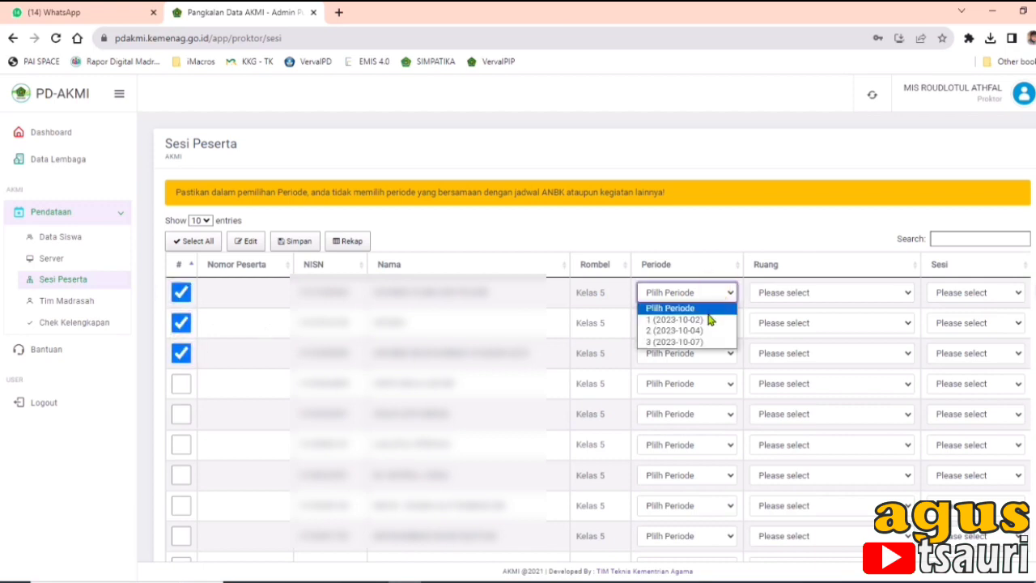
{"action": "left_click", "coordinate": [709, 316]}
{"action": "left_click", "coordinate": [706, 324]}
{"action": "left_click", "coordinate": [688, 348]}
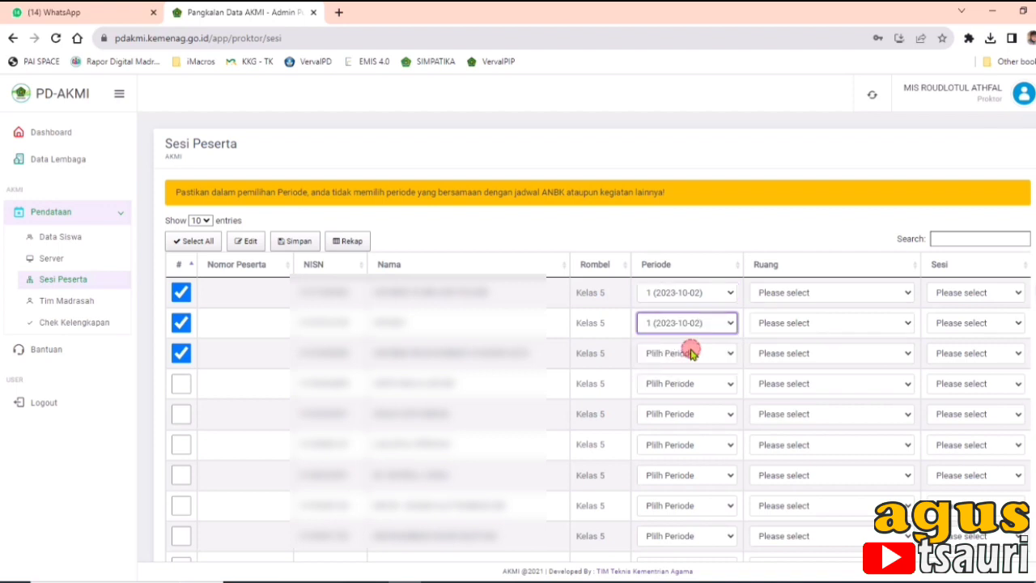
{"action": "left_click", "coordinate": [688, 353]}
{"action": "left_click", "coordinate": [681, 382]}
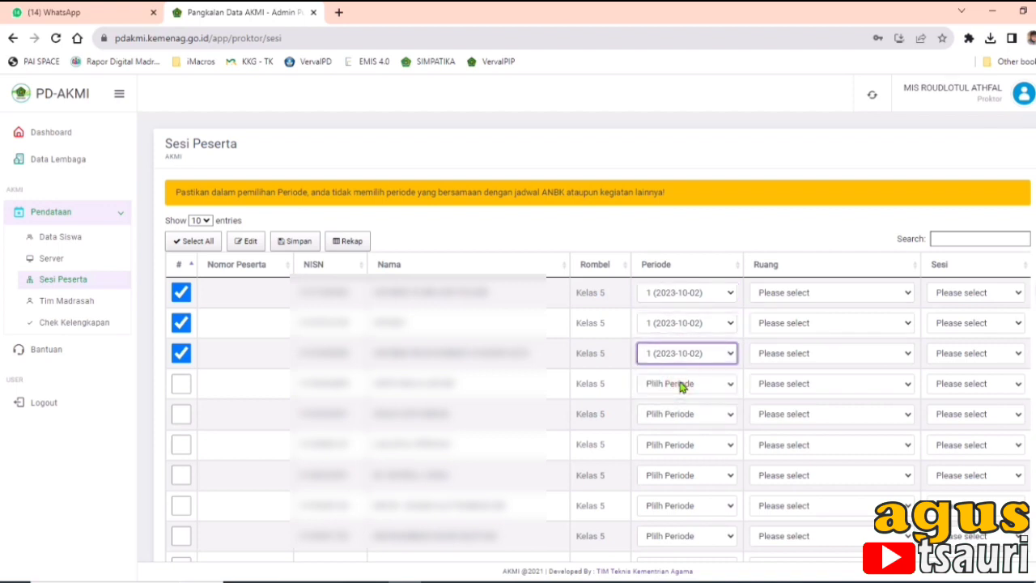
- Deselect the first three participants
{"action": "left_click", "coordinate": [180, 293]}
{"action": "left_click", "coordinate": [181, 322]}
{"action": "left_click", "coordinate": [180, 353]}
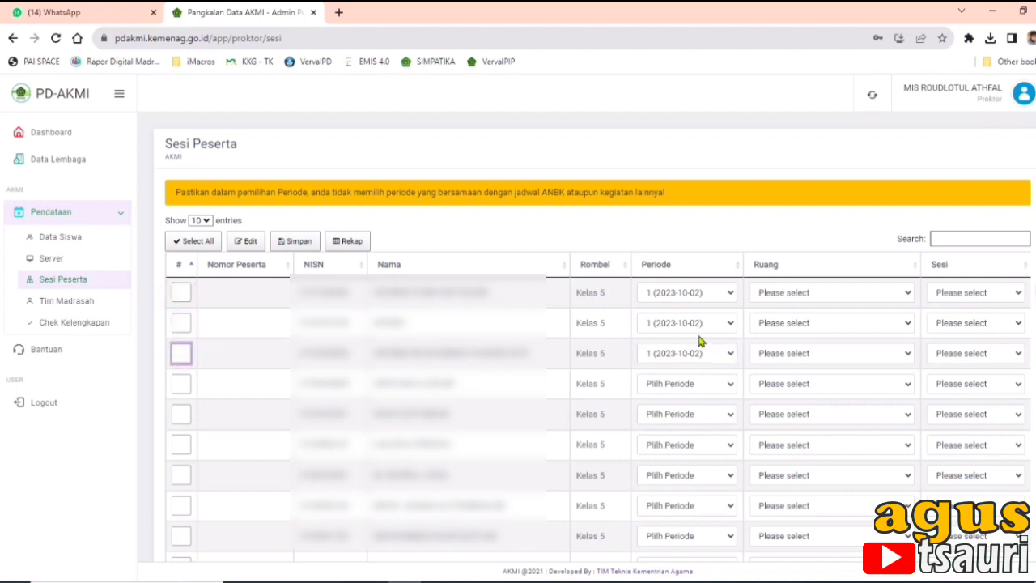
- Assign the first three participants to the server's Ruang 1
{"action": "left_click", "coordinate": [841, 293]}
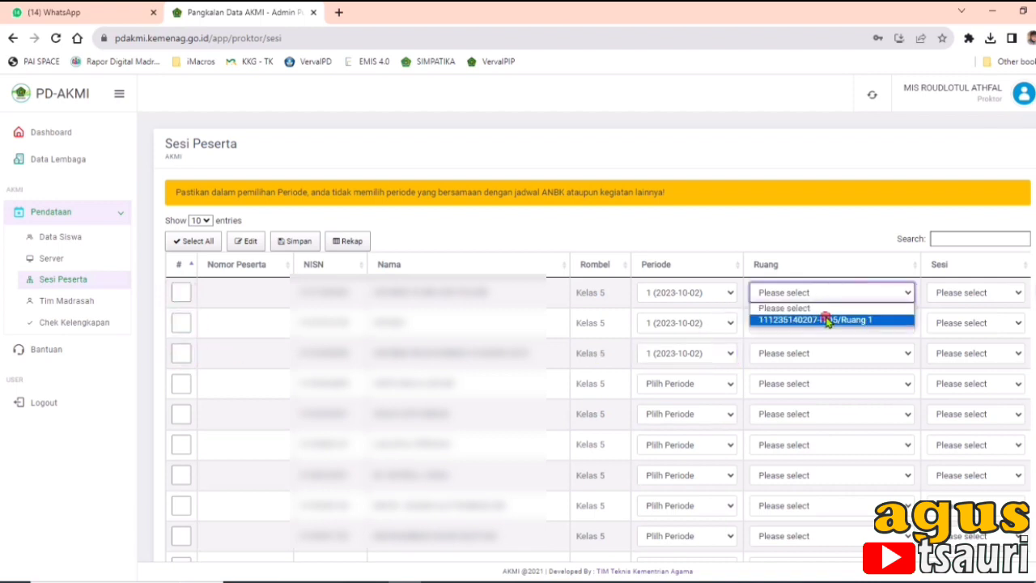
{"action": "left_click", "coordinate": [828, 319]}
{"action": "left_click", "coordinate": [793, 323]}
{"action": "left_click", "coordinate": [812, 350]}
{"action": "left_click", "coordinate": [801, 353]}
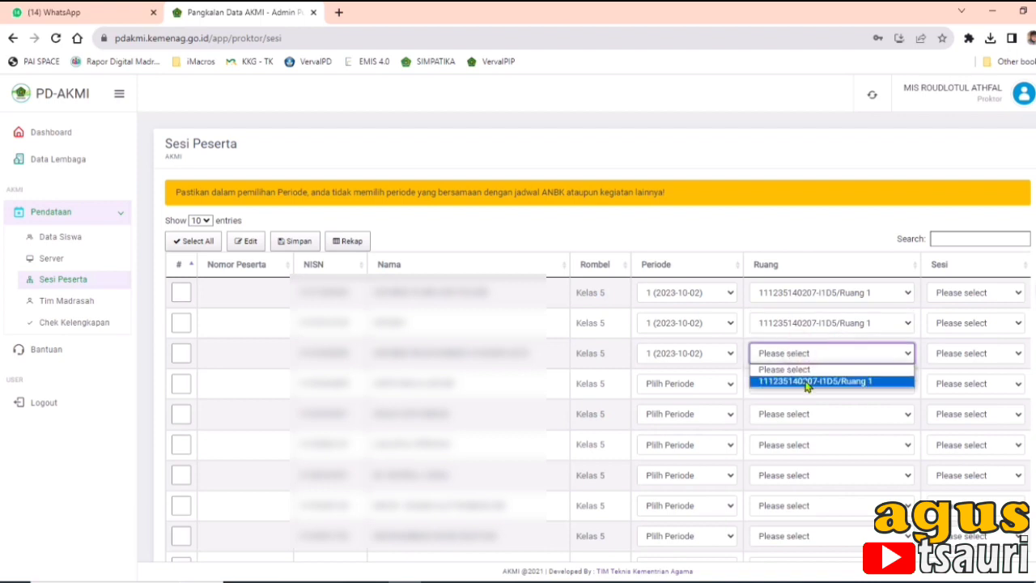
{"action": "left_click", "coordinate": [807, 383]}
- Set the session of the first three participants to Sesi 1
{"action": "left_click", "coordinate": [981, 294]}
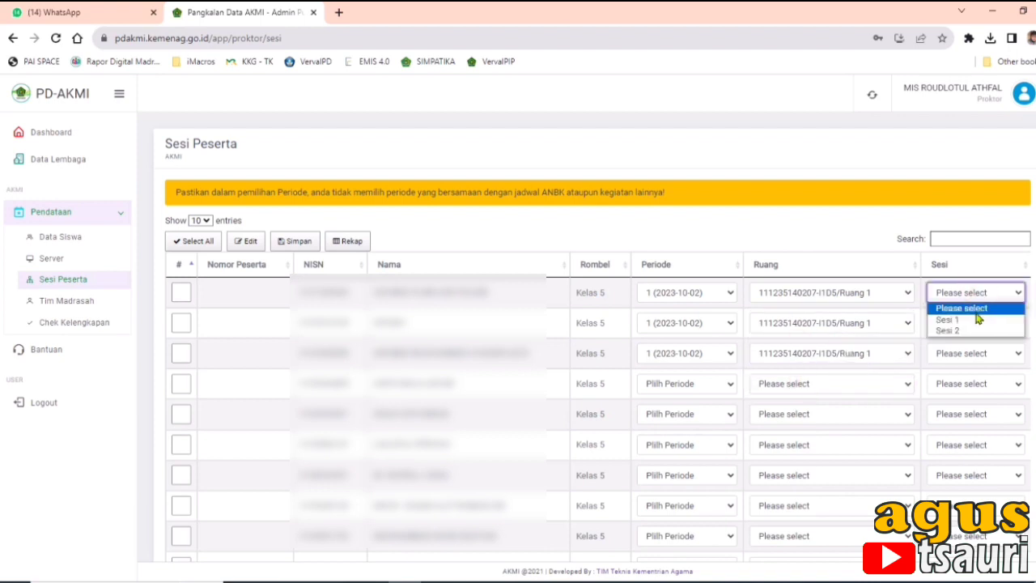
{"action": "left_click", "coordinate": [977, 319]}
{"action": "left_click", "coordinate": [971, 323]}
{"action": "left_click", "coordinate": [962, 350]}
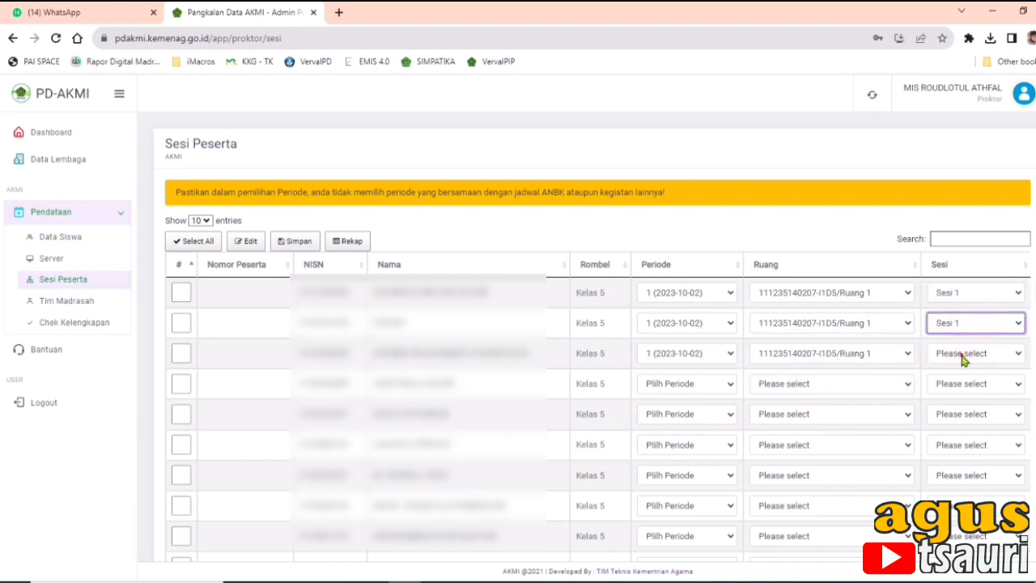
{"action": "left_click", "coordinate": [963, 359]}
{"action": "left_click", "coordinate": [953, 377]}
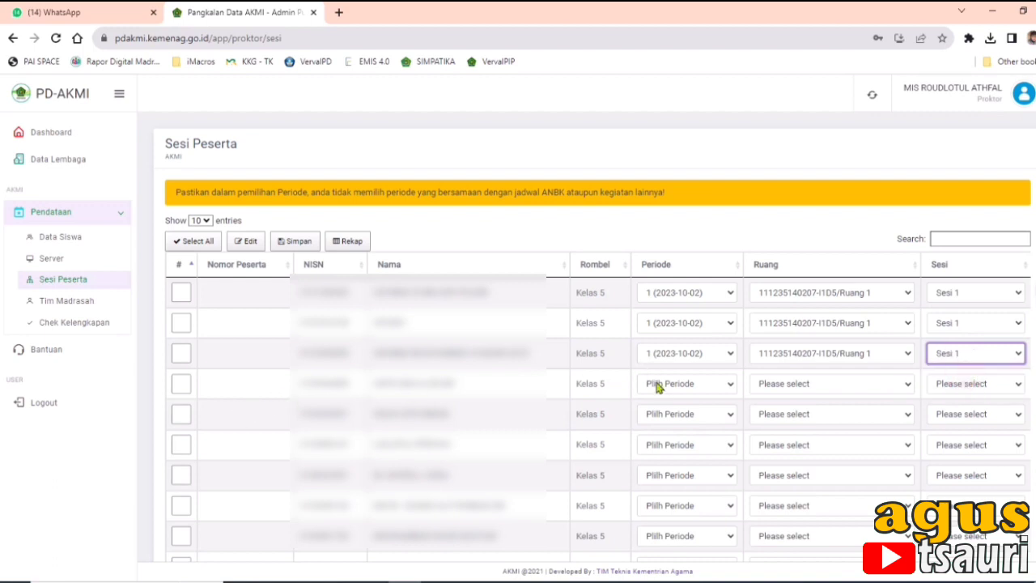
- Show 25 entries per page in the participant list and save the session assignments
{"action": "scroll", "coordinate": [657, 388], "scroll_direction": "down", "scroll_amount": 1}
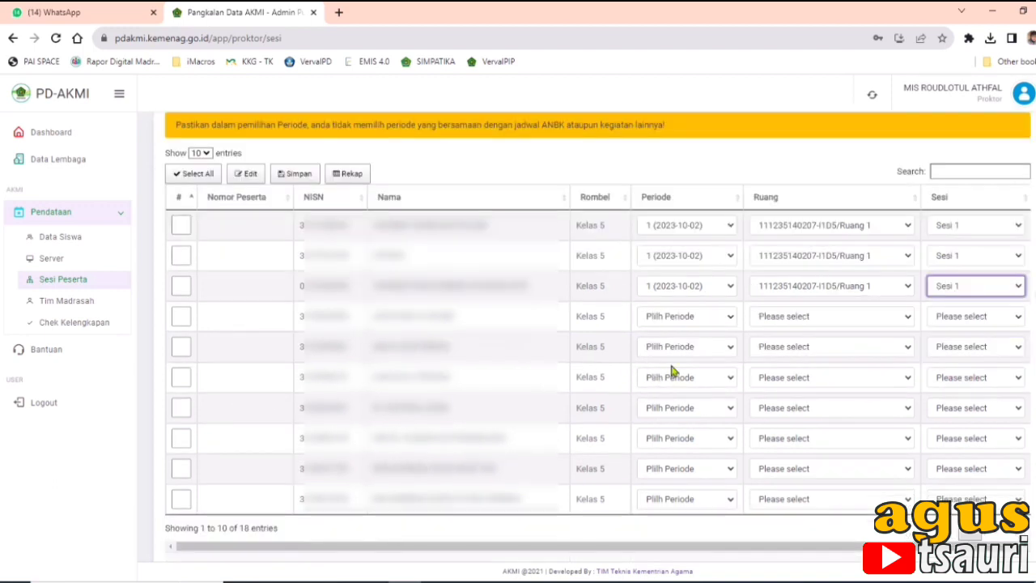
{"action": "left_click", "coordinate": [201, 155]}
{"action": "left_click", "coordinate": [199, 175]}
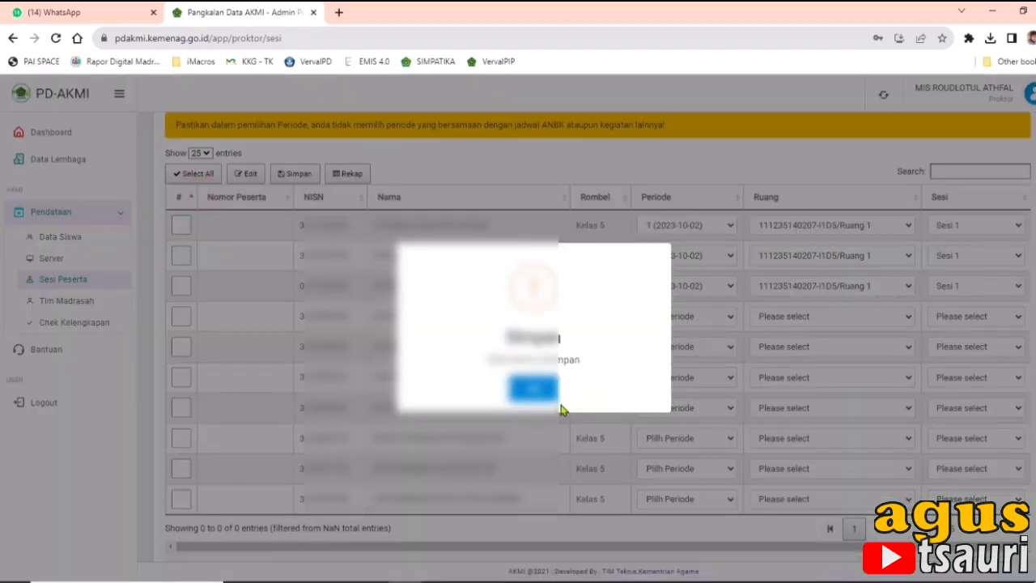
{"action": "left_click", "coordinate": [534, 388]}
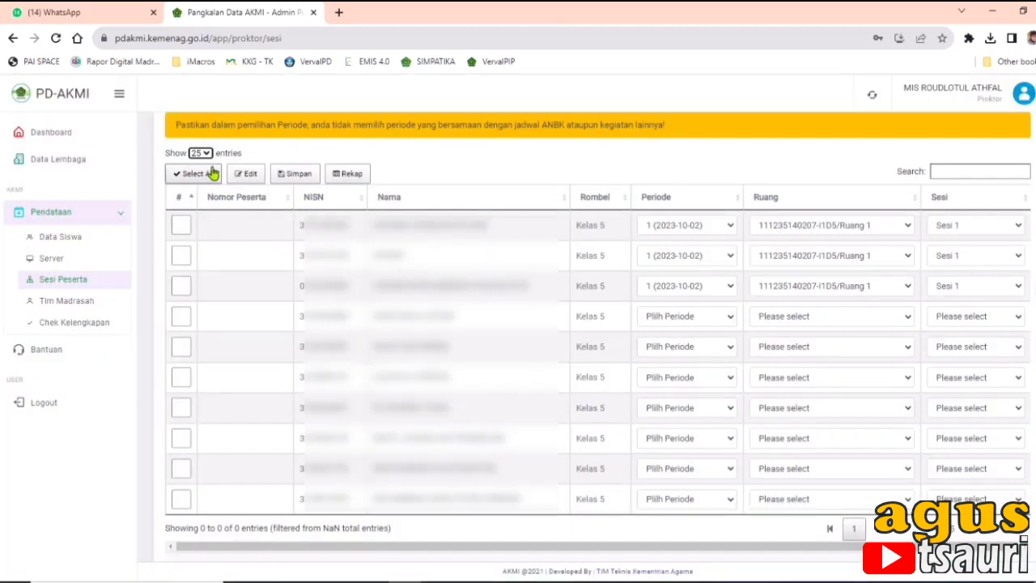
{"action": "left_click", "coordinate": [282, 180]}
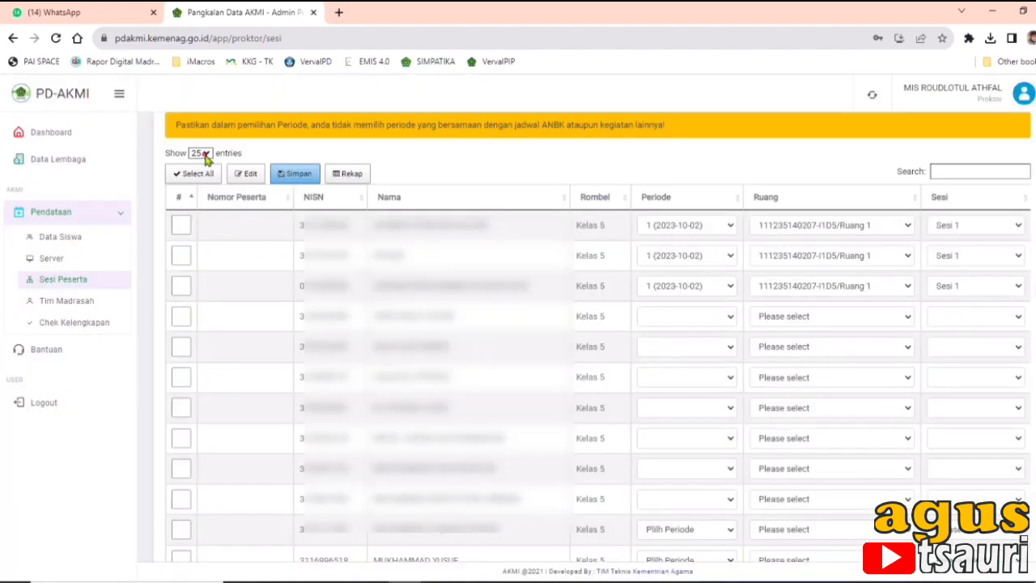
{"action": "left_click", "coordinate": [201, 153]}
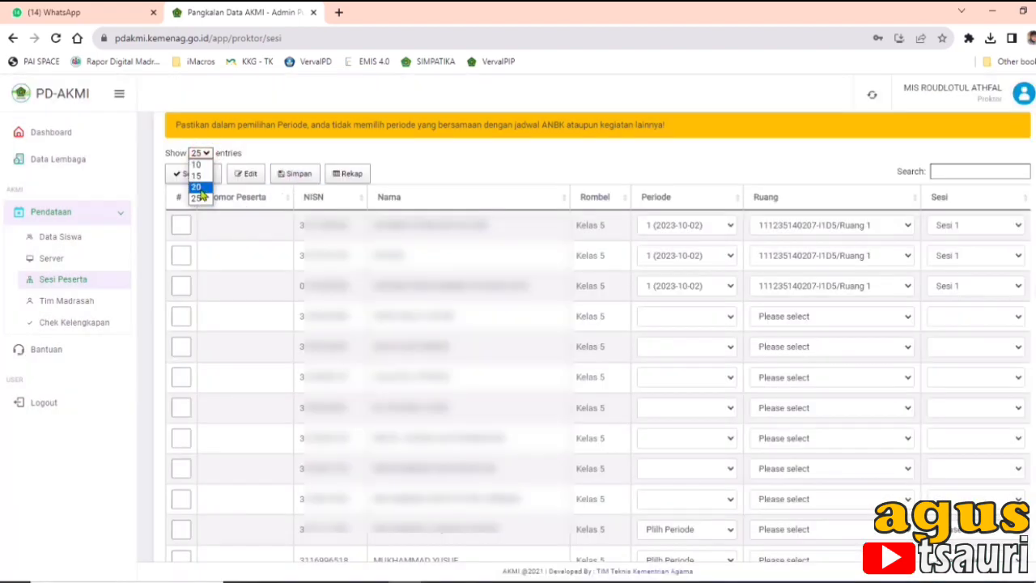
{"action": "left_click", "coordinate": [198, 197]}
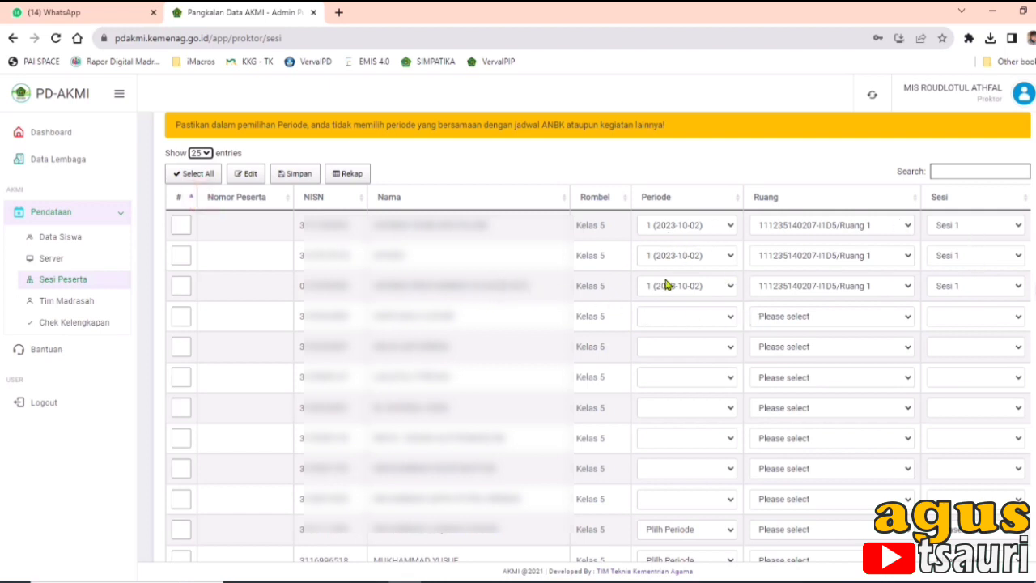
- Set the period of the fourth to sixth participants to 1 (2023-10-02)
{"action": "left_click", "coordinate": [720, 319]}
{"action": "left_click", "coordinate": [693, 355]}
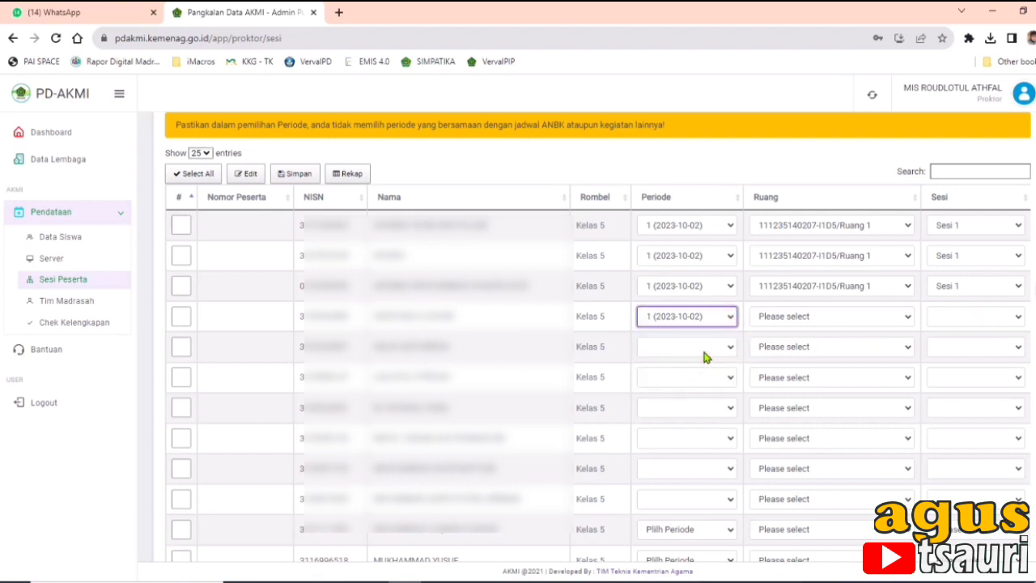
{"action": "left_click", "coordinate": [702, 348]}
{"action": "left_click", "coordinate": [697, 385]}
{"action": "left_click", "coordinate": [701, 378]}
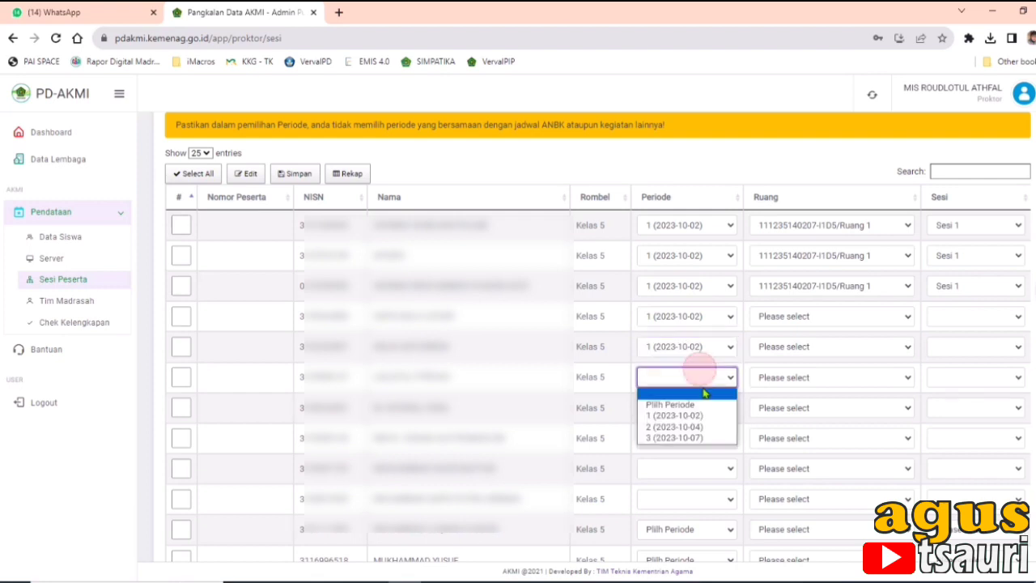
{"action": "left_click", "coordinate": [697, 411]}
- Assign the fourth to sixth participants to the server's Ruang 1
{"action": "left_click", "coordinate": [813, 320]}
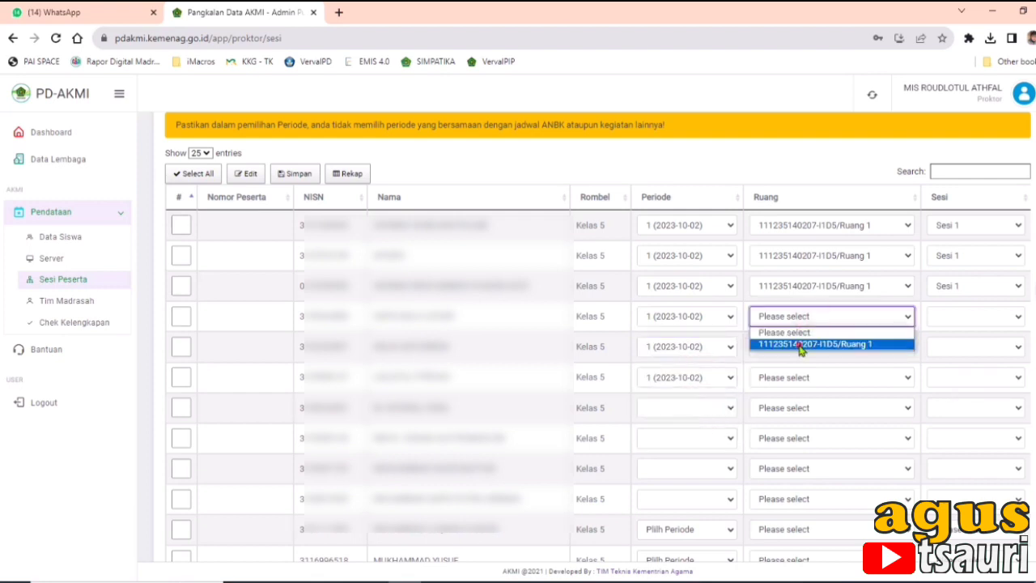
{"action": "left_click", "coordinate": [813, 344]}
{"action": "left_click", "coordinate": [810, 348]}
{"action": "left_click", "coordinate": [797, 373]}
{"action": "left_click", "coordinate": [797, 372]}
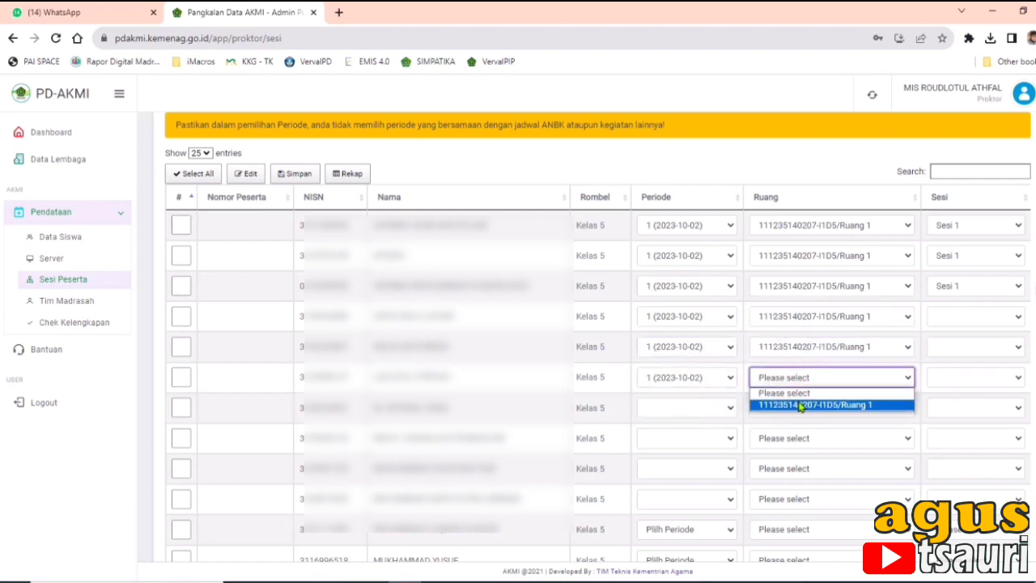
{"action": "left_click", "coordinate": [798, 404]}
- Set the session of the fourth to sixth participants to Sesi 2
{"action": "left_click", "coordinate": [1001, 320]}
{"action": "left_click", "coordinate": [969, 367]}
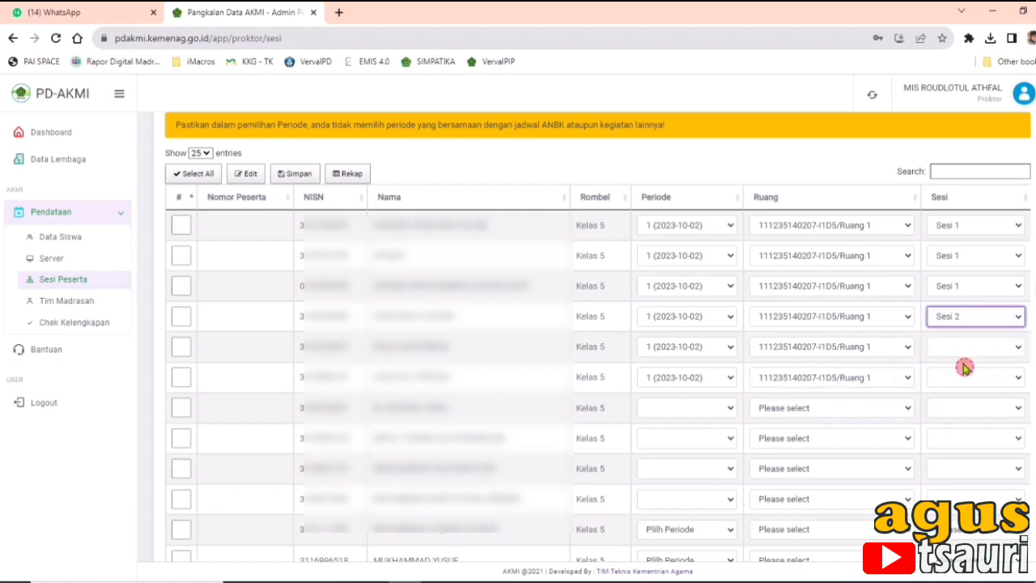
{"action": "left_click", "coordinate": [960, 345]}
{"action": "left_click", "coordinate": [955, 393]}
{"action": "left_click", "coordinate": [951, 374]}
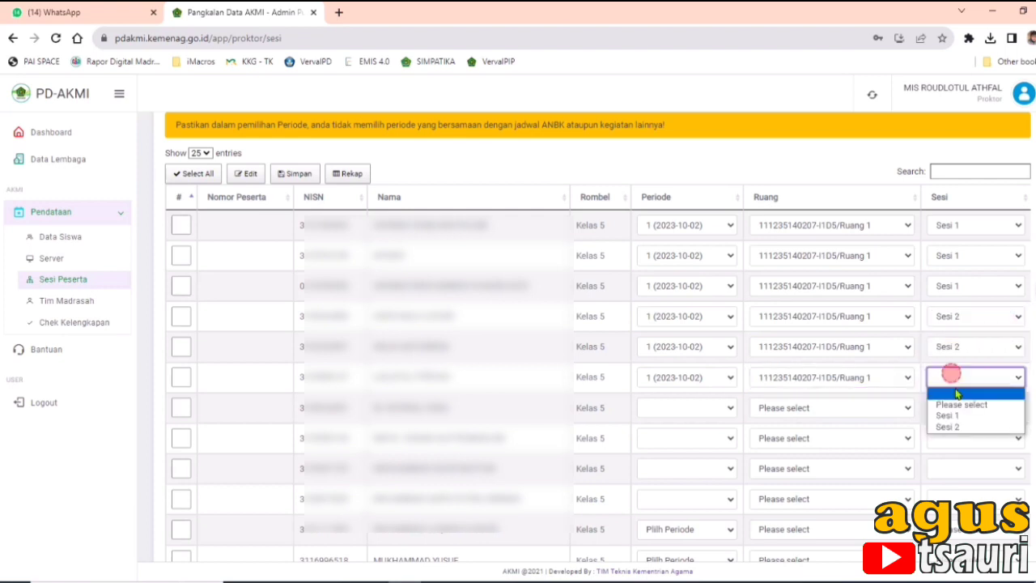
{"action": "left_click", "coordinate": [955, 426]}
- Set the period of the seventh to twelfth participants to 2 (2023-10-04)
{"action": "scroll", "coordinate": [730, 412], "scroll_direction": "down", "scroll_amount": 1}
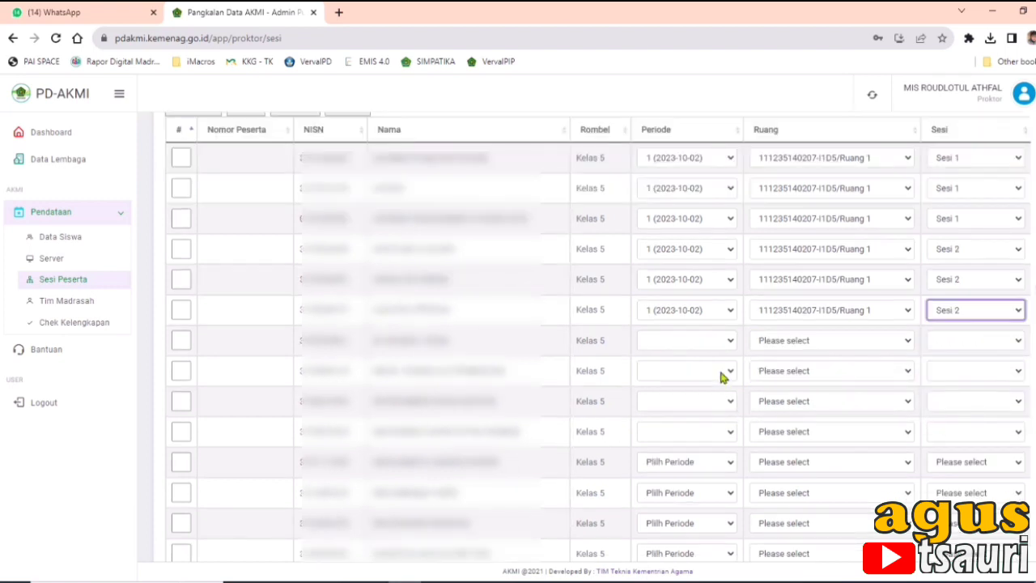
{"action": "left_click", "coordinate": [723, 342]}
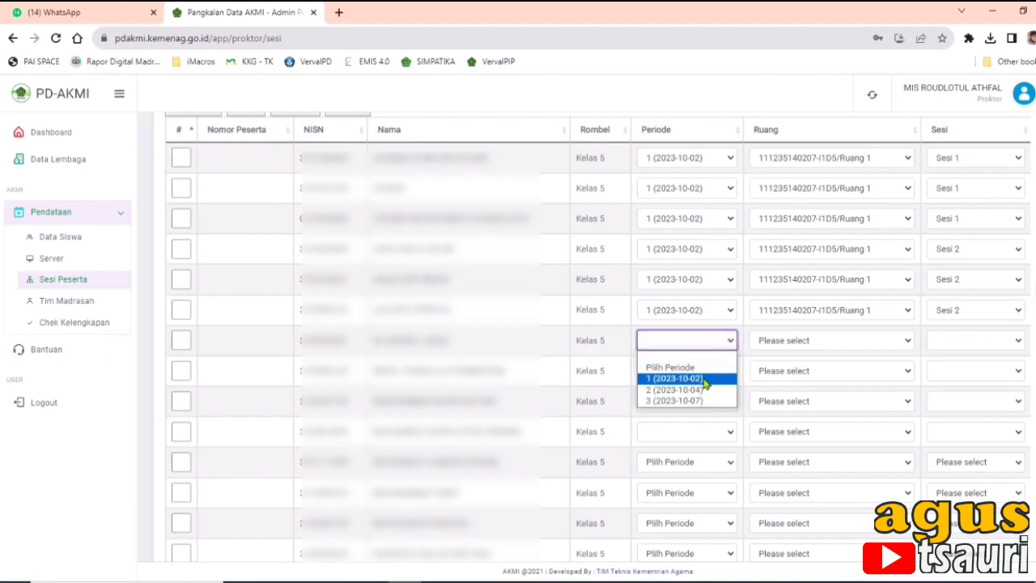
{"action": "left_click", "coordinate": [704, 389]}
{"action": "left_click", "coordinate": [728, 376]}
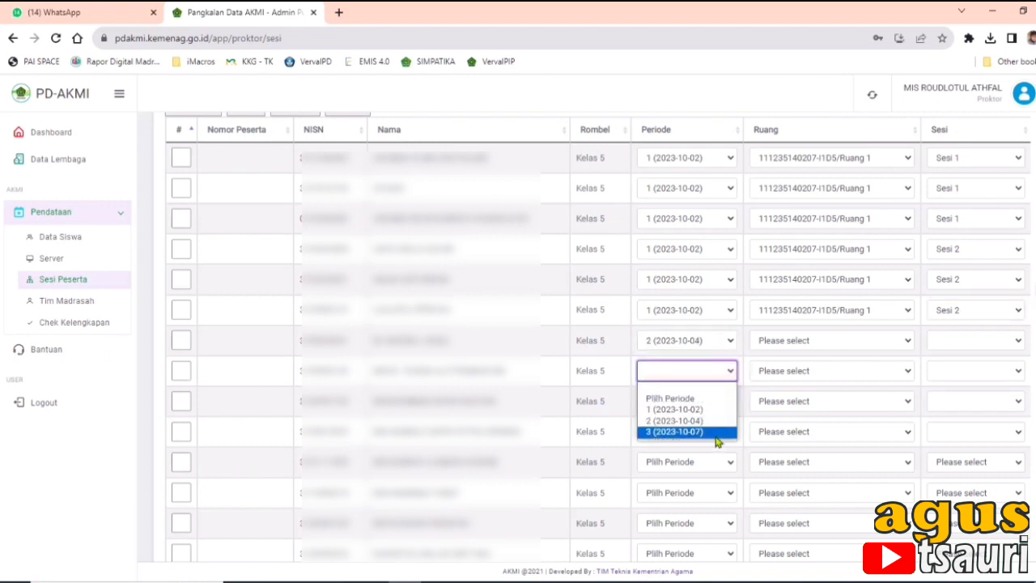
{"action": "left_click", "coordinate": [712, 421]}
{"action": "left_click", "coordinate": [716, 402]}
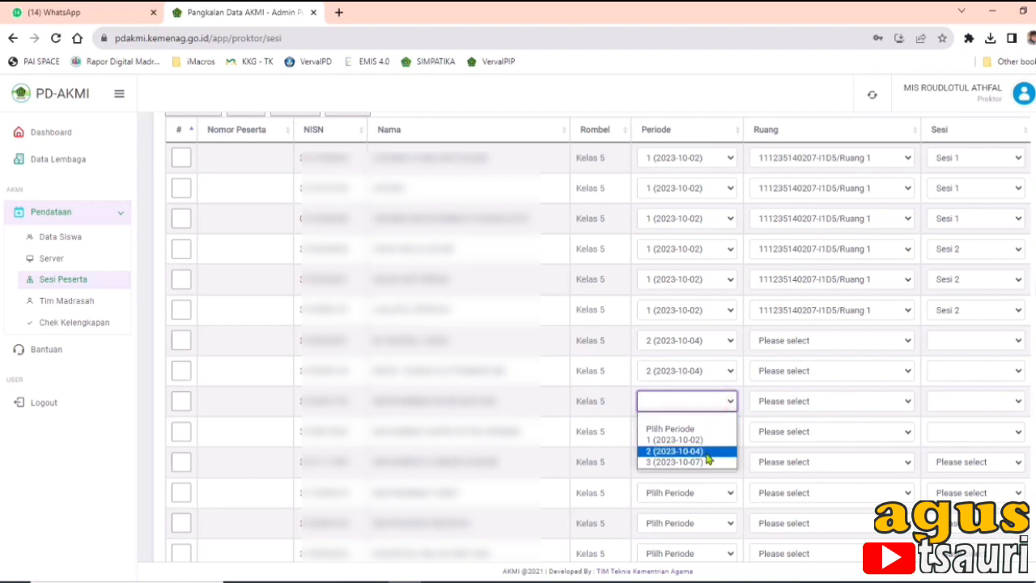
{"action": "left_click", "coordinate": [704, 451]}
{"action": "left_click", "coordinate": [725, 435]}
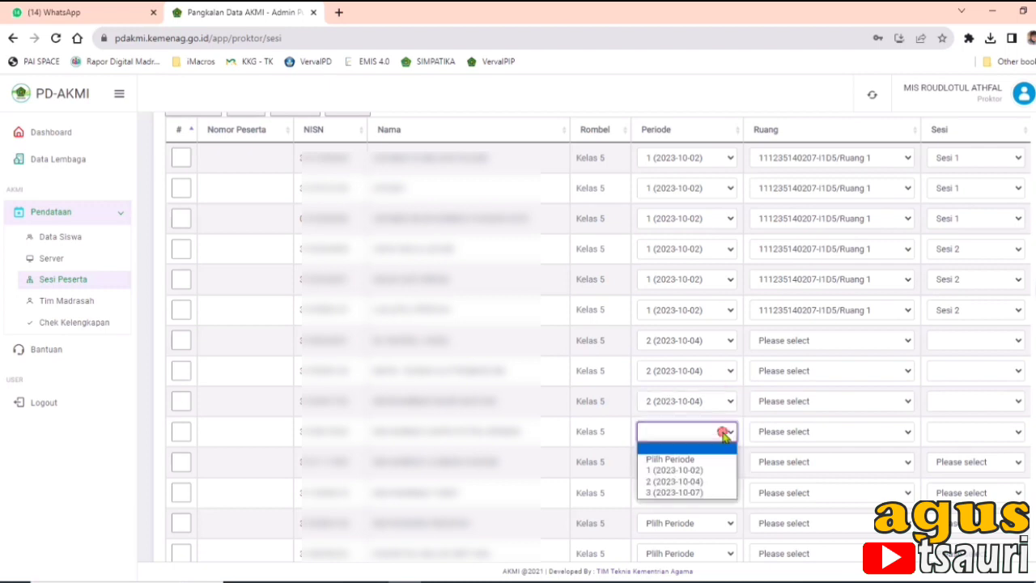
{"action": "left_click", "coordinate": [716, 482]}
{"action": "left_click", "coordinate": [715, 466]}
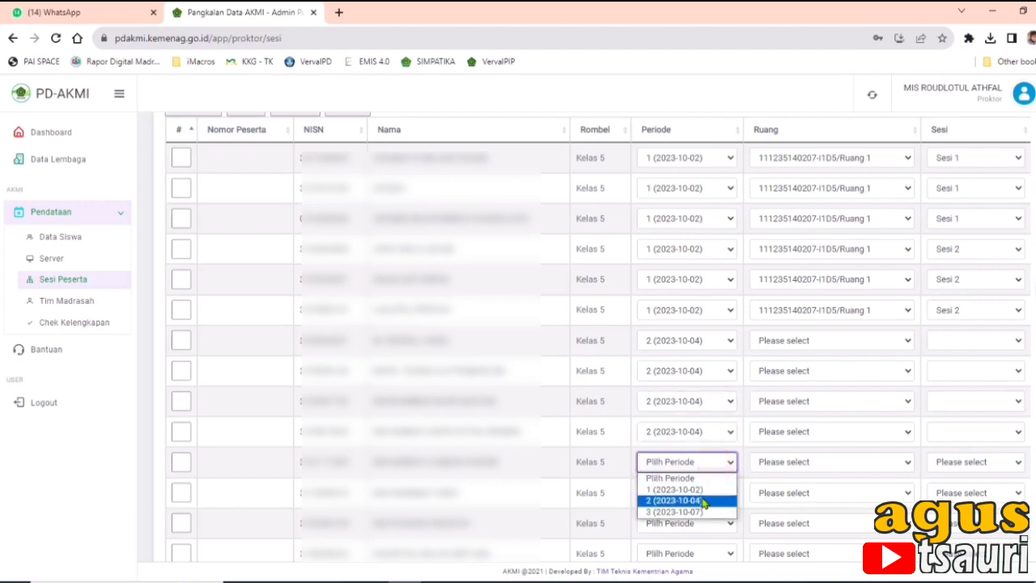
{"action": "left_click", "coordinate": [704, 498]}
{"action": "left_click", "coordinate": [718, 490]}
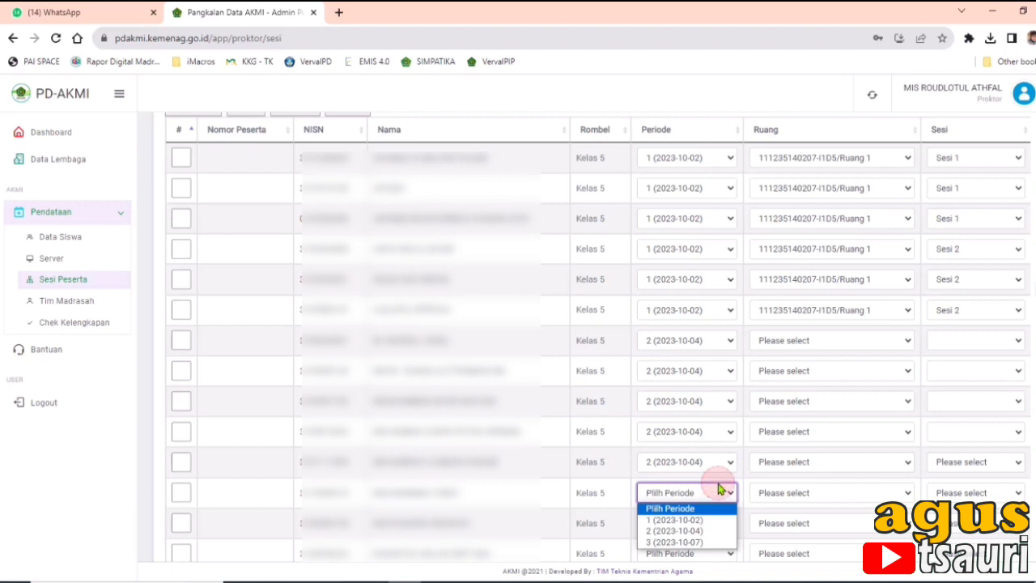
{"action": "left_click", "coordinate": [704, 530]}
- Assign the seventh to twelfth participants to the server's Ruang 1
{"action": "left_click", "coordinate": [828, 336]}
{"action": "left_click", "coordinate": [814, 368]}
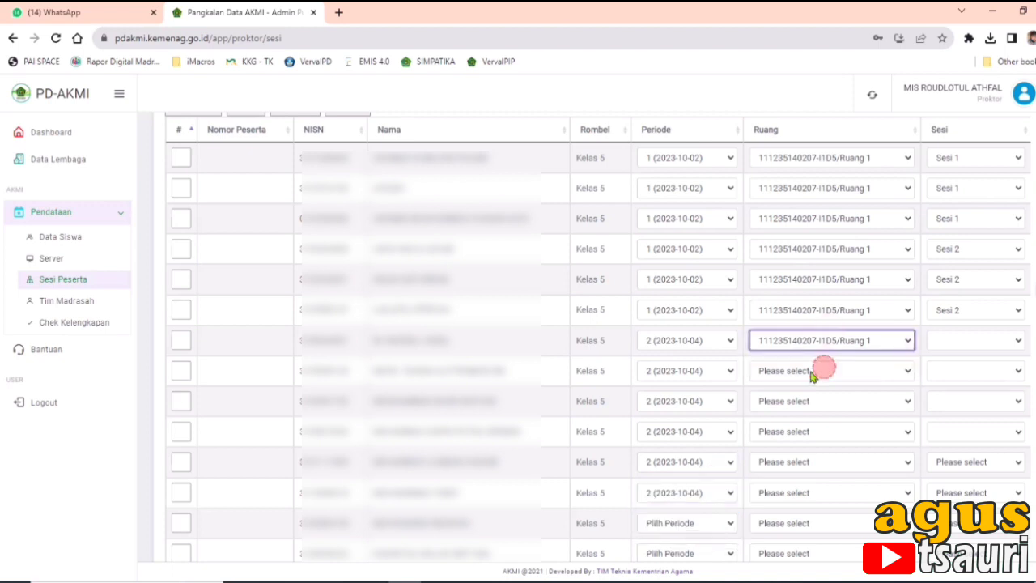
{"action": "left_click", "coordinate": [824, 370]}
{"action": "left_click", "coordinate": [804, 400]}
{"action": "left_click", "coordinate": [799, 401]}
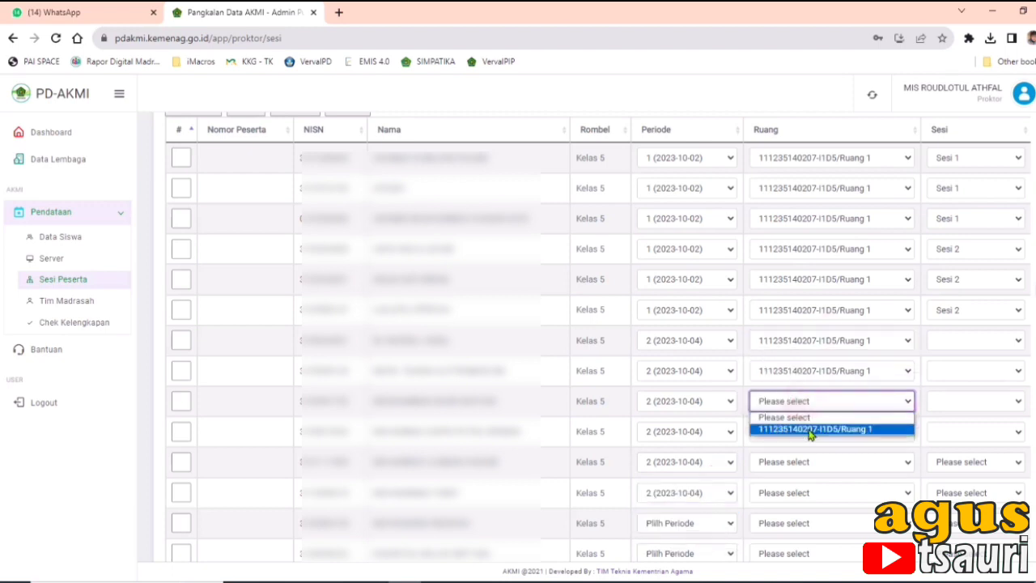
{"action": "left_click", "coordinate": [804, 428]}
{"action": "left_click", "coordinate": [804, 431]}
{"action": "left_click", "coordinate": [810, 460]}
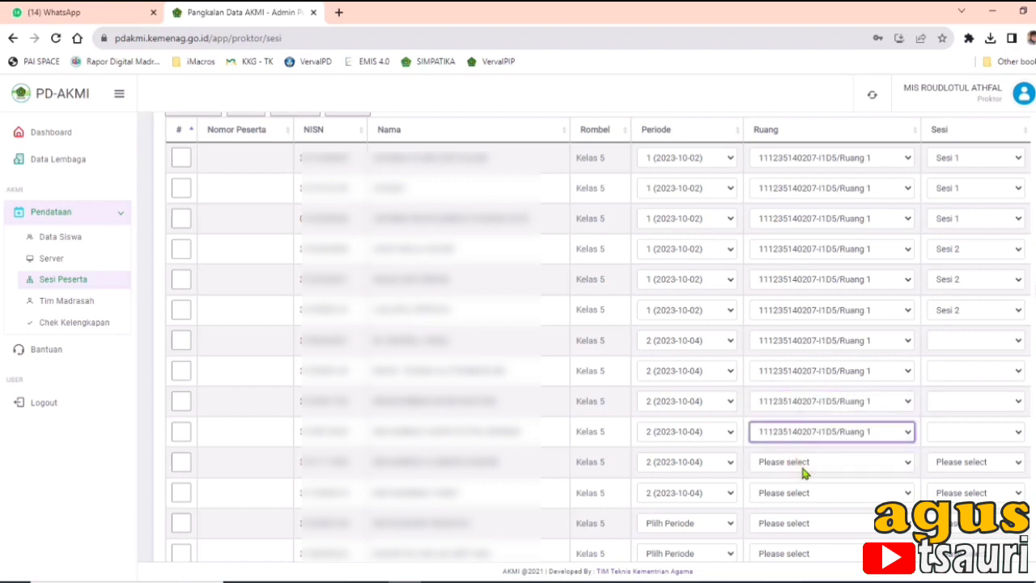
{"action": "left_click", "coordinate": [804, 466]}
{"action": "left_click", "coordinate": [806, 489]}
{"action": "left_click", "coordinate": [796, 494]}
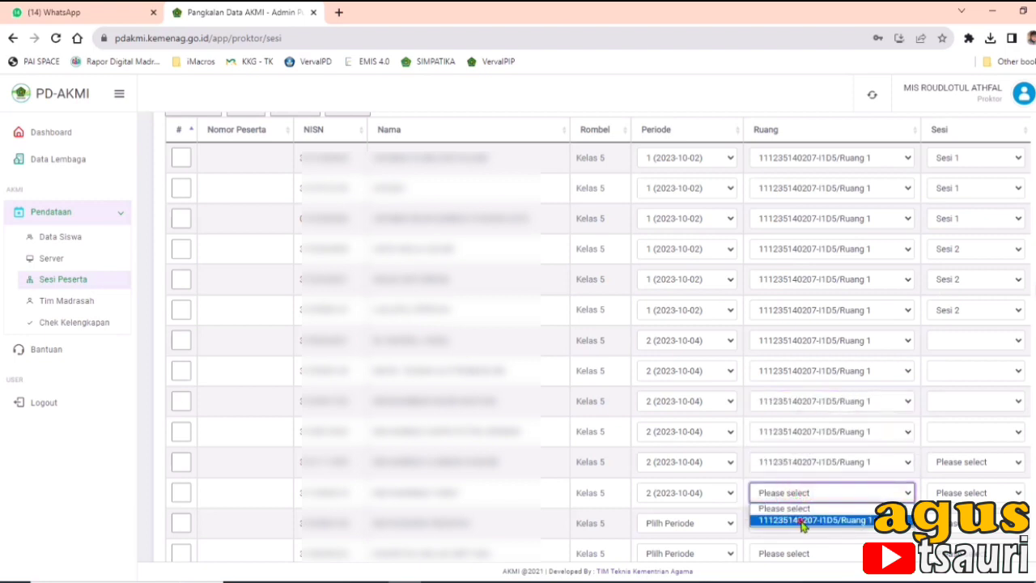
{"action": "left_click", "coordinate": [802, 522]}
- Set the session of the seventh to ninth participants to Sesi 1
{"action": "left_click", "coordinate": [963, 340]}
{"action": "left_click", "coordinate": [954, 378]}
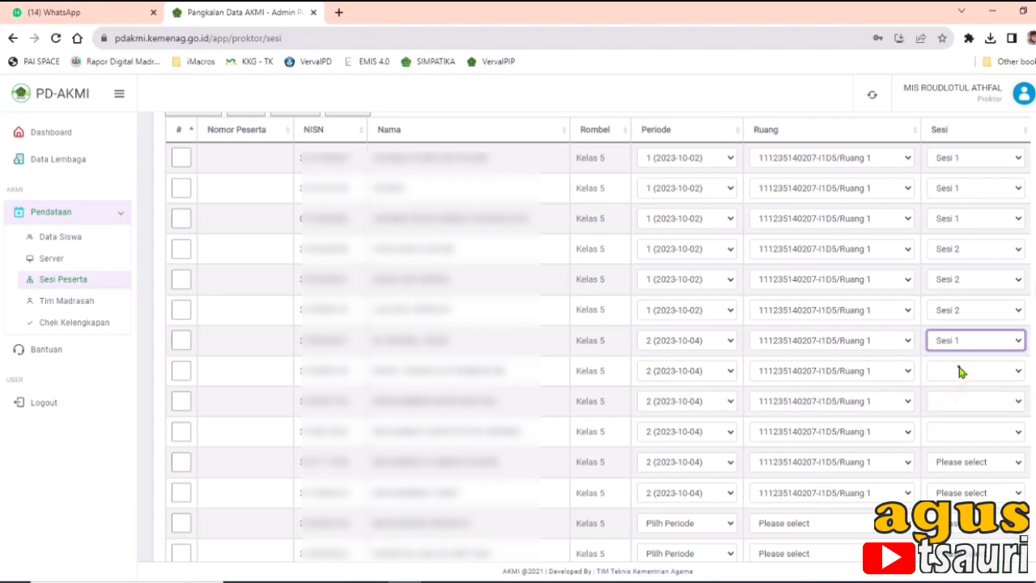
{"action": "left_click", "coordinate": [960, 370]}
{"action": "left_click", "coordinate": [961, 408]}
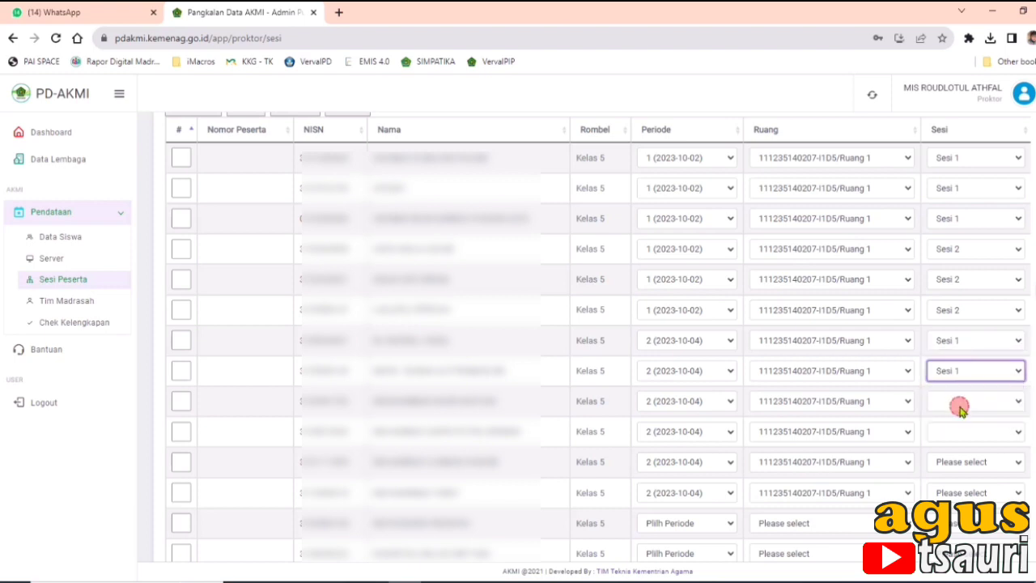
{"action": "left_click", "coordinate": [967, 407]}
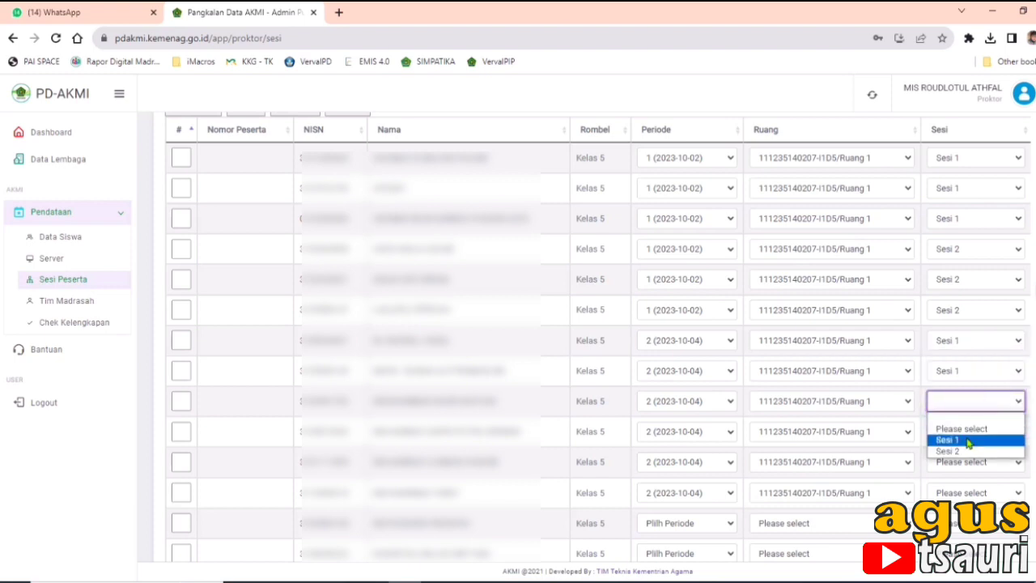
{"action": "left_click", "coordinate": [968, 441]}
- Set the session of the tenth to twelfth participants to Sesi 2
{"action": "left_click", "coordinate": [963, 434]}
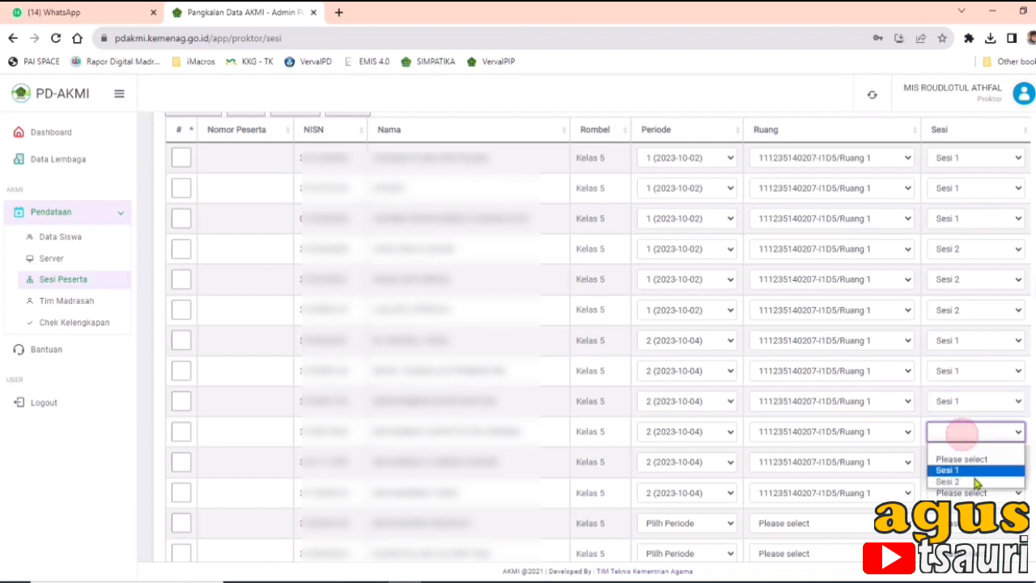
{"action": "left_click", "coordinate": [969, 479]}
{"action": "left_click", "coordinate": [973, 459]}
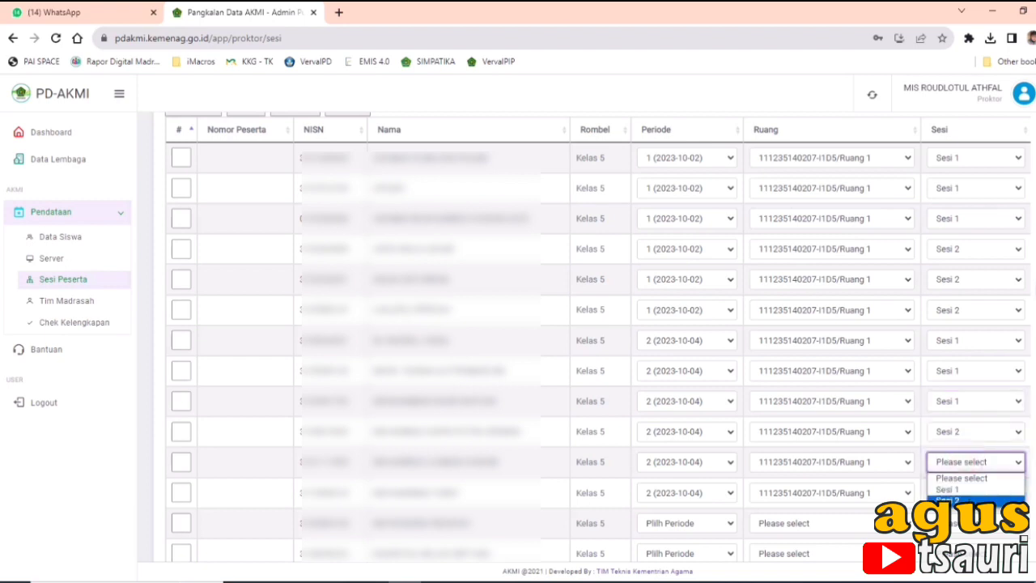
{"action": "left_click", "coordinate": [971, 500]}
{"action": "left_click", "coordinate": [972, 492]}
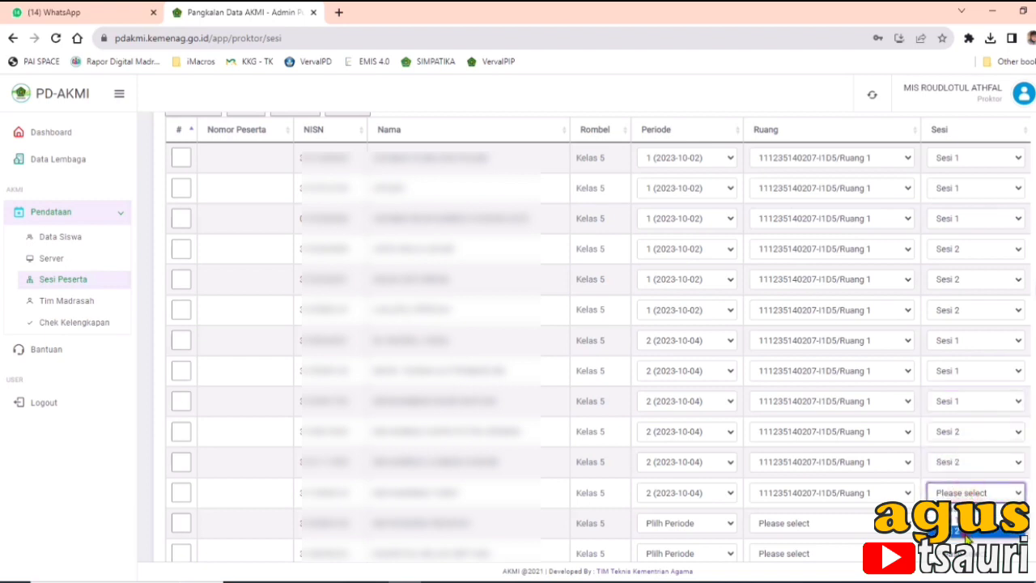
{"action": "left_click", "coordinate": [968, 534]}
- Set the period of the thirteenth to eighteenth participants to 3 (2023-10-07)
{"action": "scroll", "coordinate": [628, 457], "scroll_direction": "down", "scroll_amount": 3}
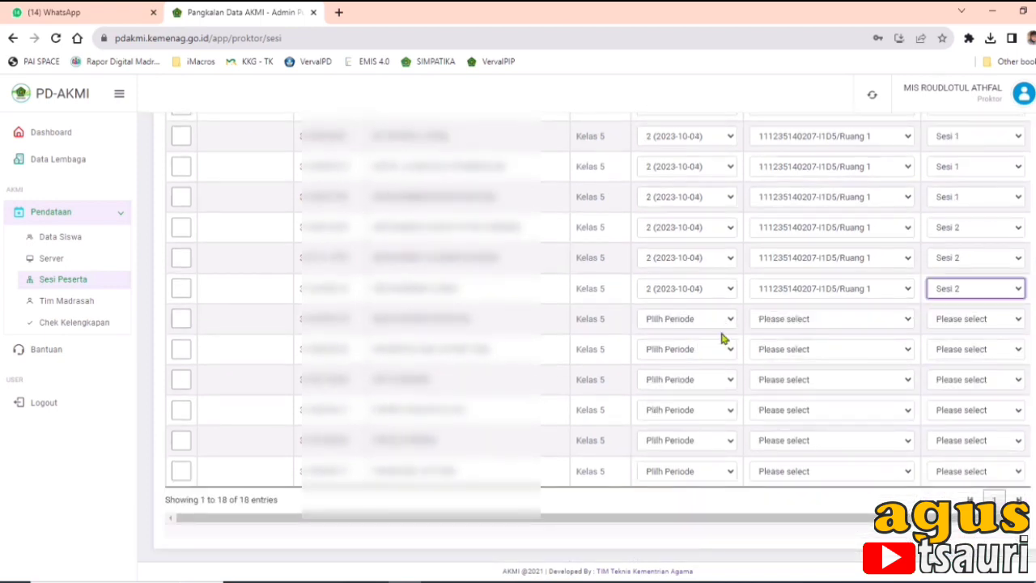
{"action": "left_click", "coordinate": [724, 322]}
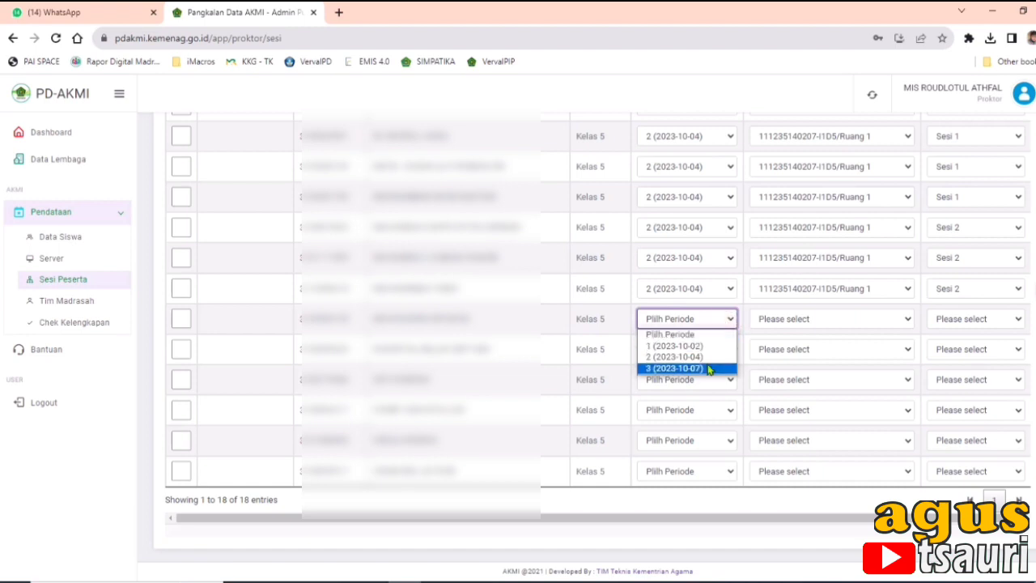
{"action": "left_click", "coordinate": [708, 364]}
{"action": "left_click", "coordinate": [709, 354]}
{"action": "left_click", "coordinate": [696, 399]}
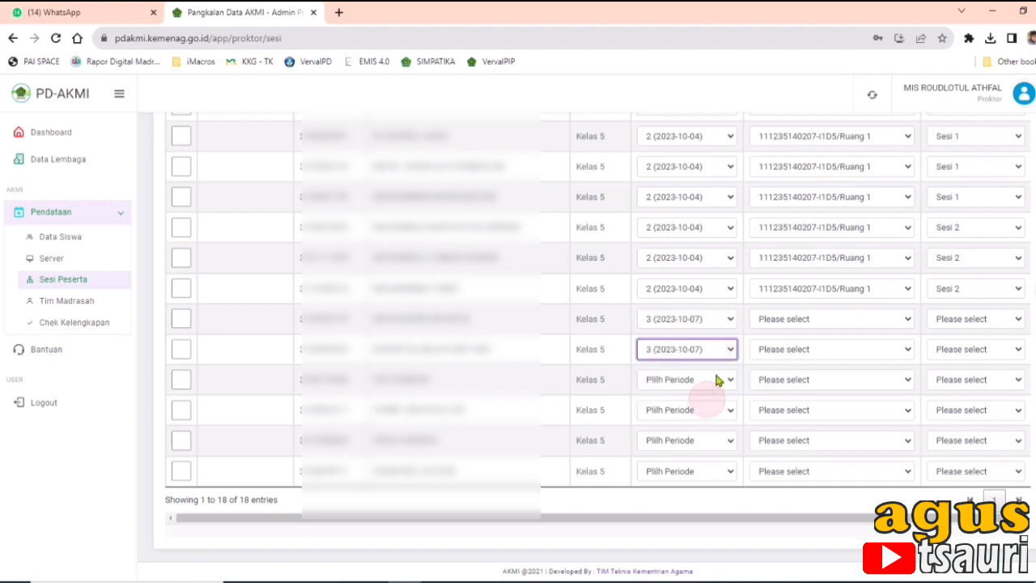
{"action": "left_click", "coordinate": [719, 378]}
{"action": "left_click", "coordinate": [692, 430]}
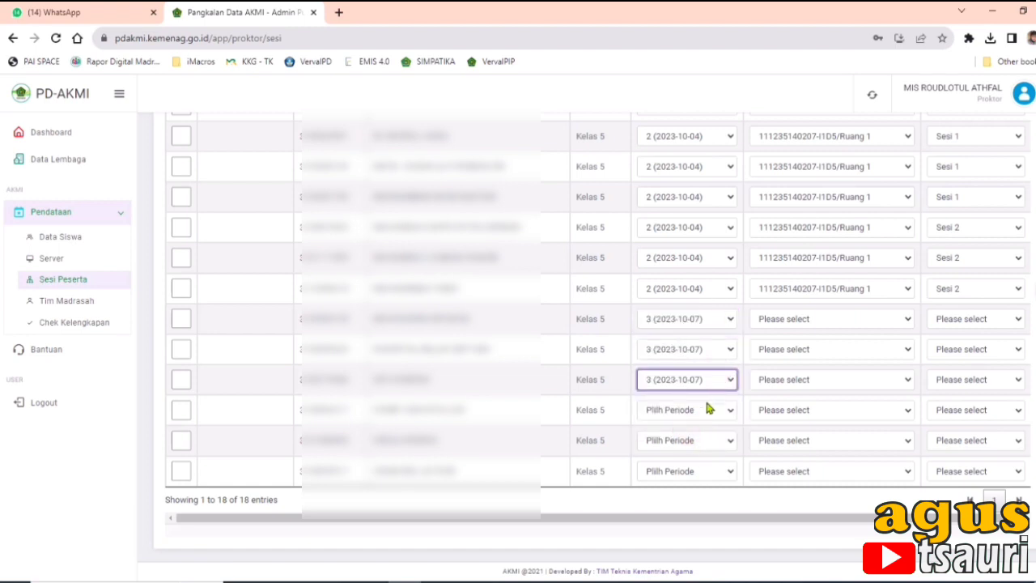
{"action": "left_click", "coordinate": [699, 410]}
{"action": "left_click", "coordinate": [696, 459]}
{"action": "left_click", "coordinate": [692, 441]}
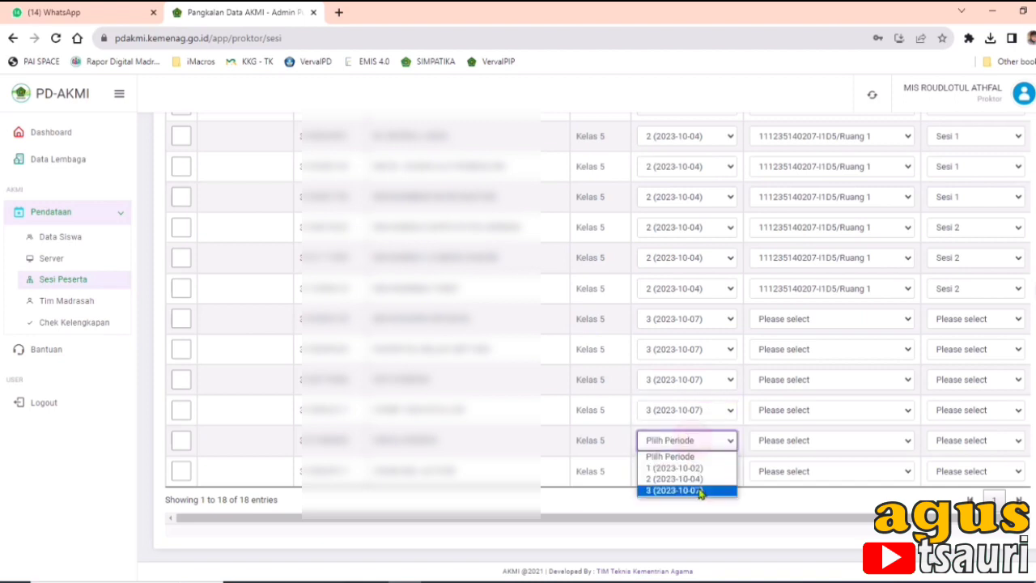
{"action": "left_click", "coordinate": [691, 487]}
{"action": "left_click", "coordinate": [696, 471]}
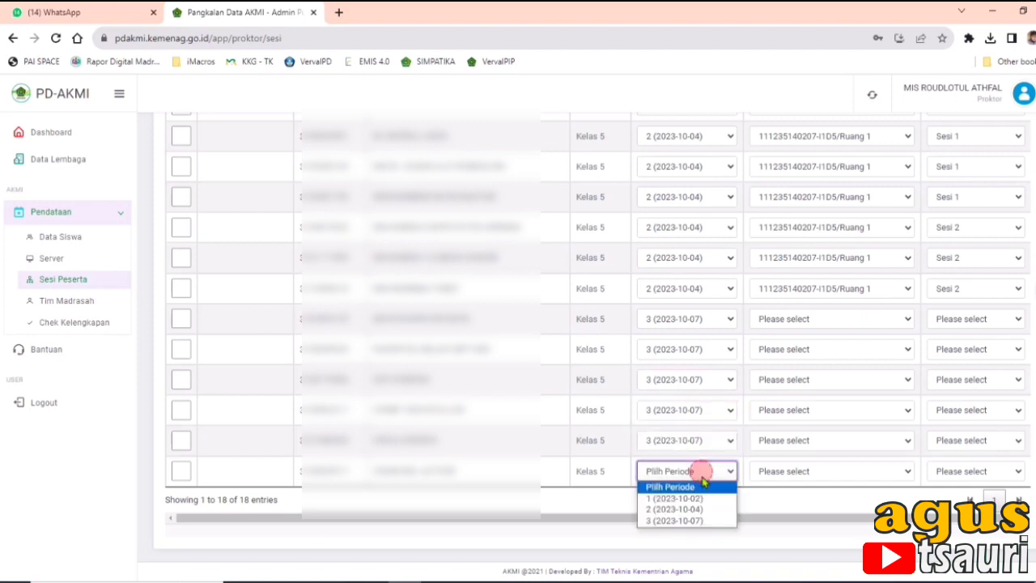
{"action": "left_click", "coordinate": [705, 521]}
- Assign the thirteenth to eighteenth participants to the server's Ruang 1
{"action": "left_click", "coordinate": [802, 324]}
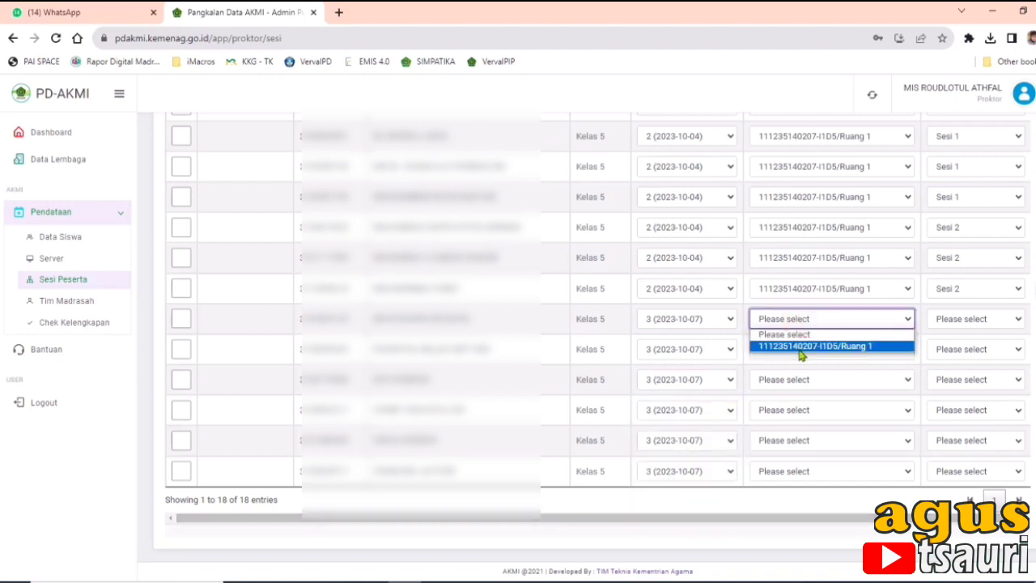
{"action": "left_click", "coordinate": [795, 344]}
{"action": "left_click", "coordinate": [793, 349]}
{"action": "left_click", "coordinate": [795, 379]}
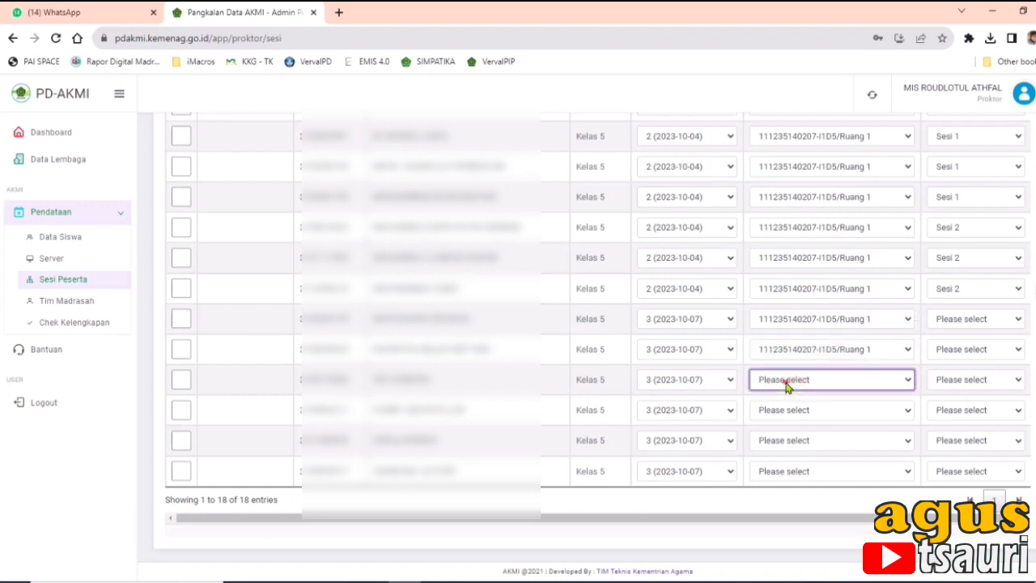
{"action": "left_click", "coordinate": [786, 379]}
{"action": "left_click", "coordinate": [787, 407]}
{"action": "left_click", "coordinate": [787, 410]}
{"action": "left_click", "coordinate": [793, 438]}
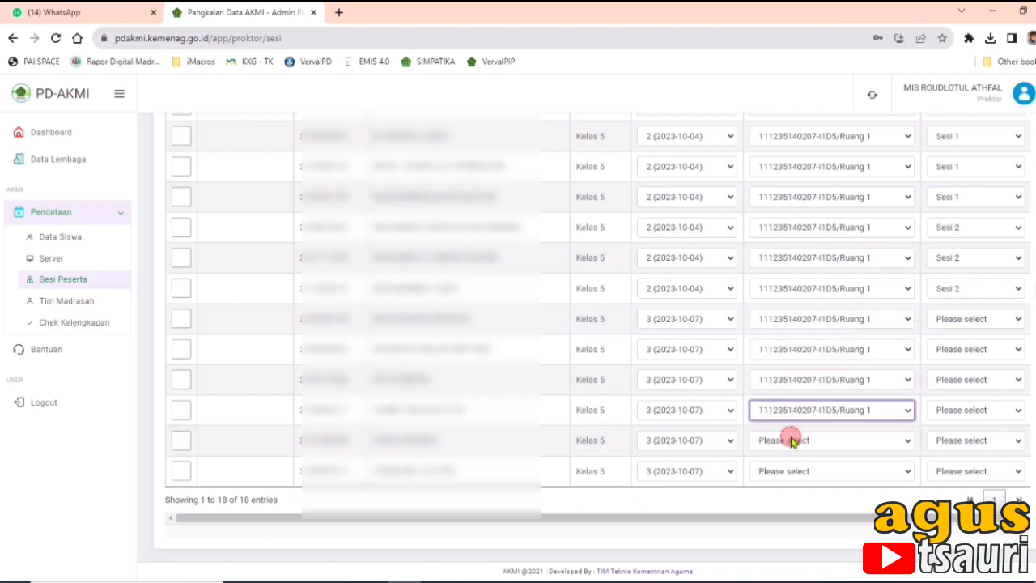
{"action": "left_click", "coordinate": [790, 440]}
{"action": "left_click", "coordinate": [800, 467]}
{"action": "left_click", "coordinate": [803, 471]}
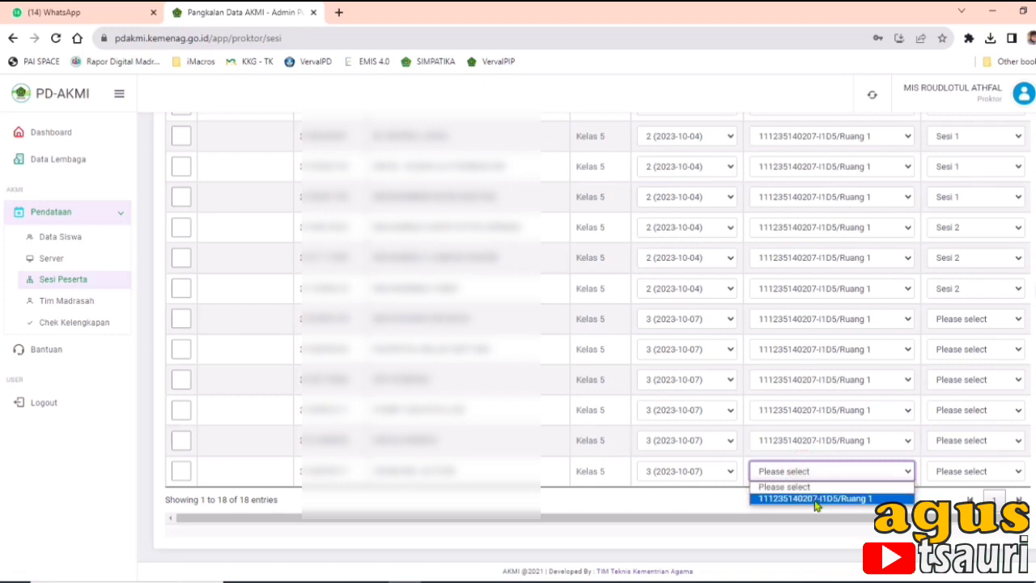
{"action": "left_click", "coordinate": [814, 498]}
- Set the session of the thirteenth to fifteenth participants to Sesi 1
{"action": "left_click", "coordinate": [966, 324]}
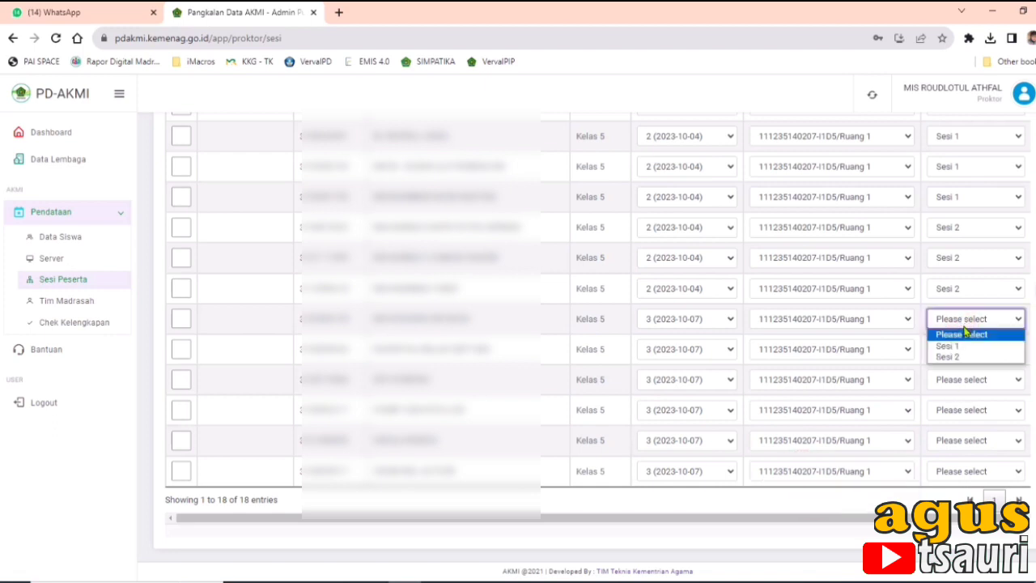
{"action": "left_click", "coordinate": [962, 346]}
{"action": "left_click", "coordinate": [960, 349]}
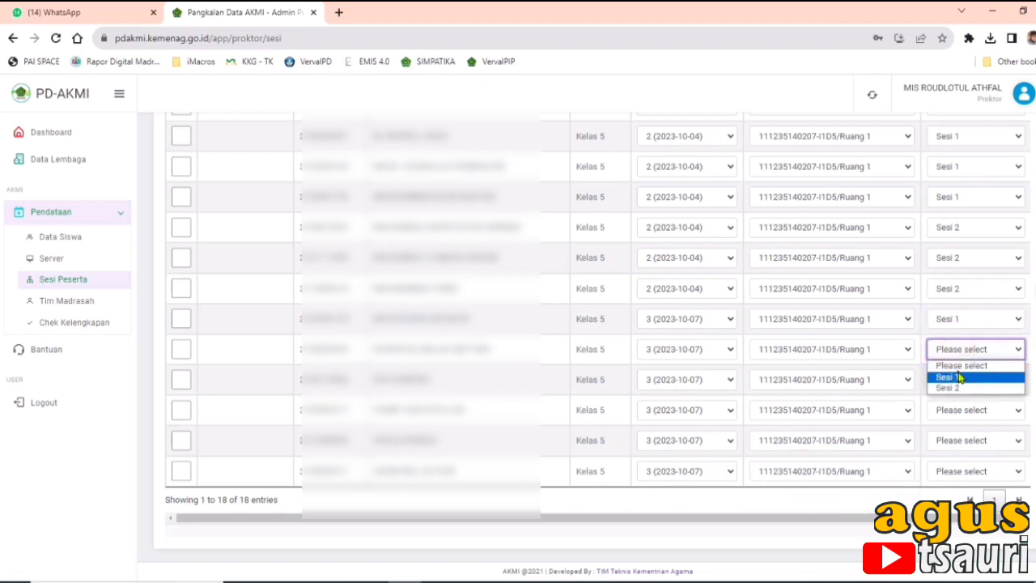
{"action": "left_click", "coordinate": [960, 377]}
{"action": "left_click", "coordinate": [953, 382]}
{"action": "left_click", "coordinate": [947, 407]}
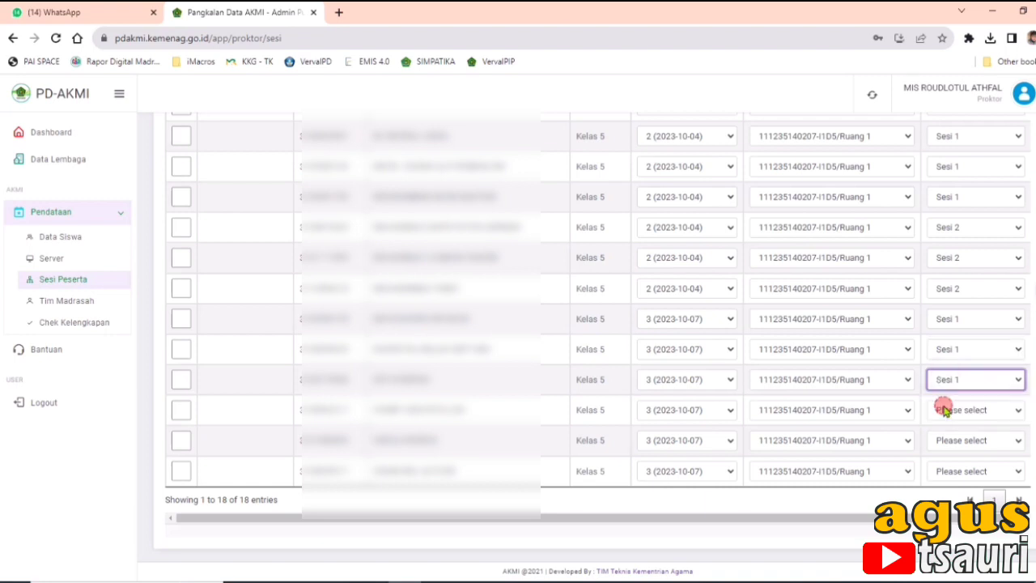
- Set the session of the sixteenth to eighteenth participants to Sesi 2 and save all participant assignments
{"action": "left_click", "coordinate": [944, 411]}
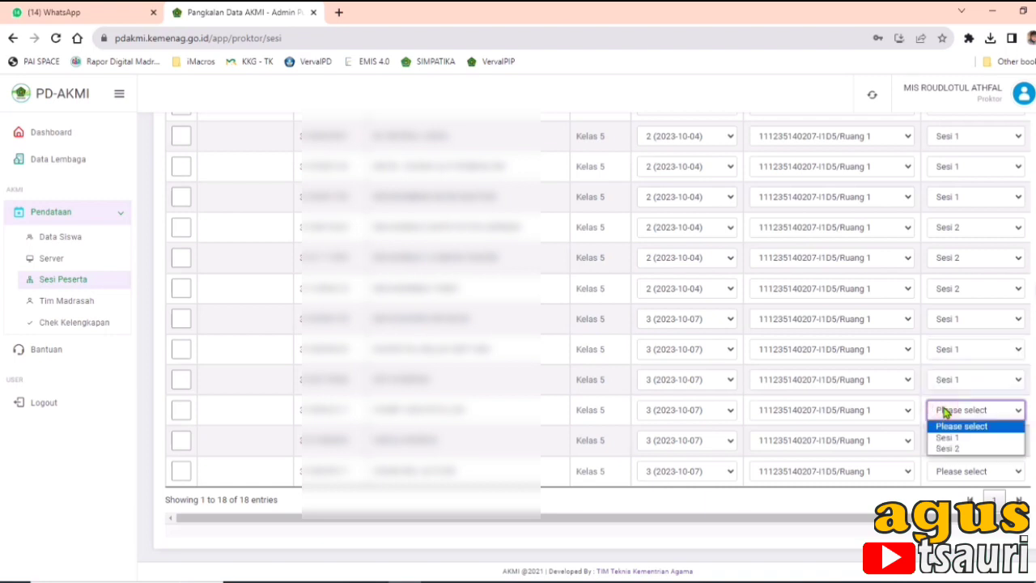
{"action": "left_click", "coordinate": [949, 447]}
{"action": "left_click", "coordinate": [950, 440]}
{"action": "left_click", "coordinate": [956, 479]}
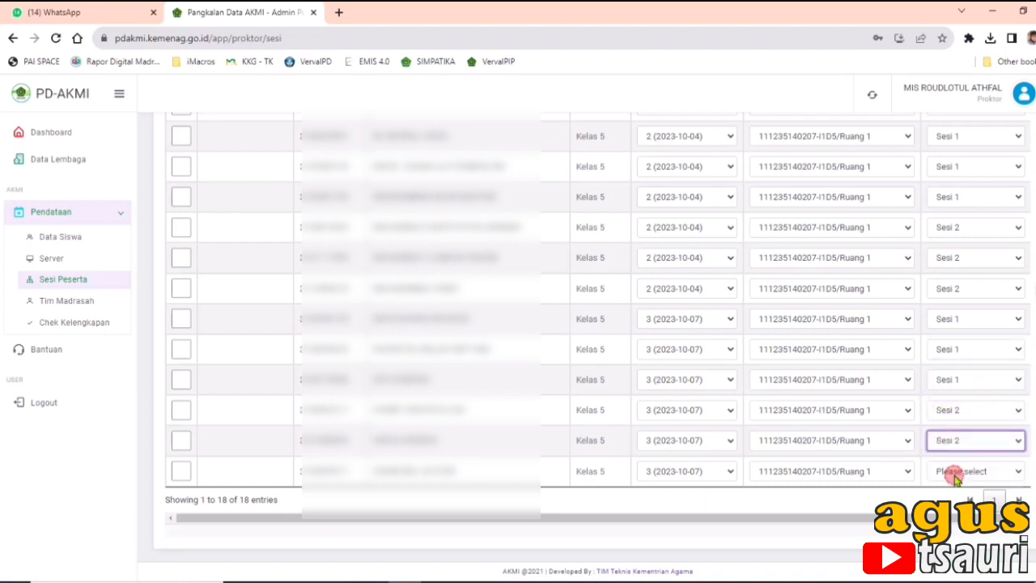
{"action": "left_click", "coordinate": [947, 472]}
{"action": "left_click", "coordinate": [949, 510]}
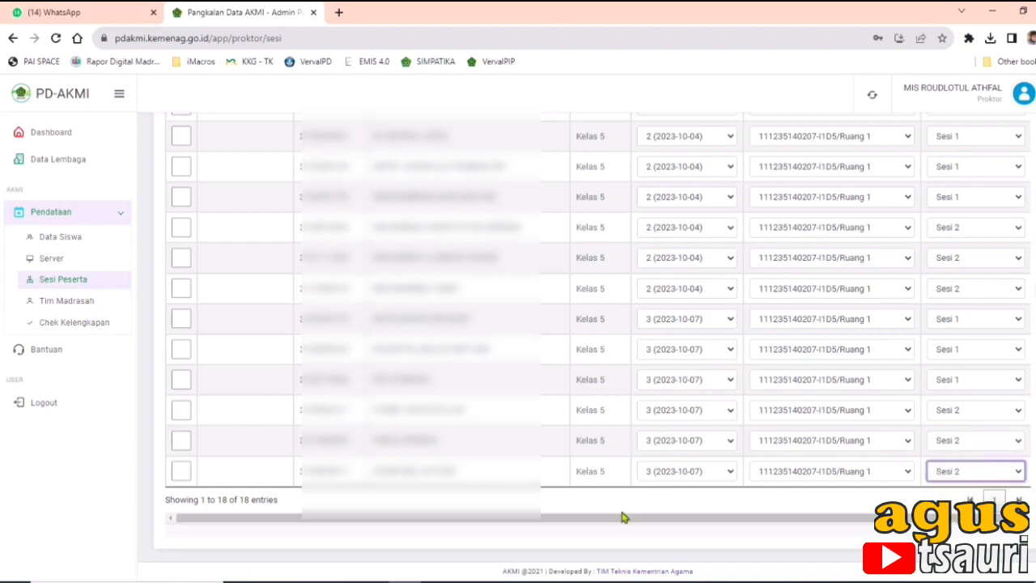
{"action": "scroll", "coordinate": [553, 530], "scroll_direction": "up", "scroll_amount": 5}
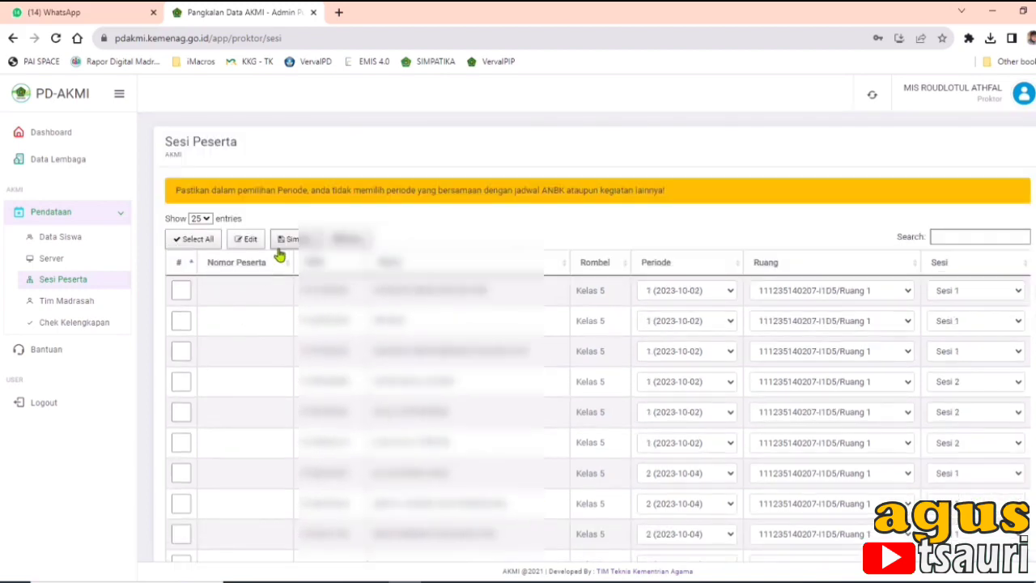
{"action": "left_click", "coordinate": [292, 240]}
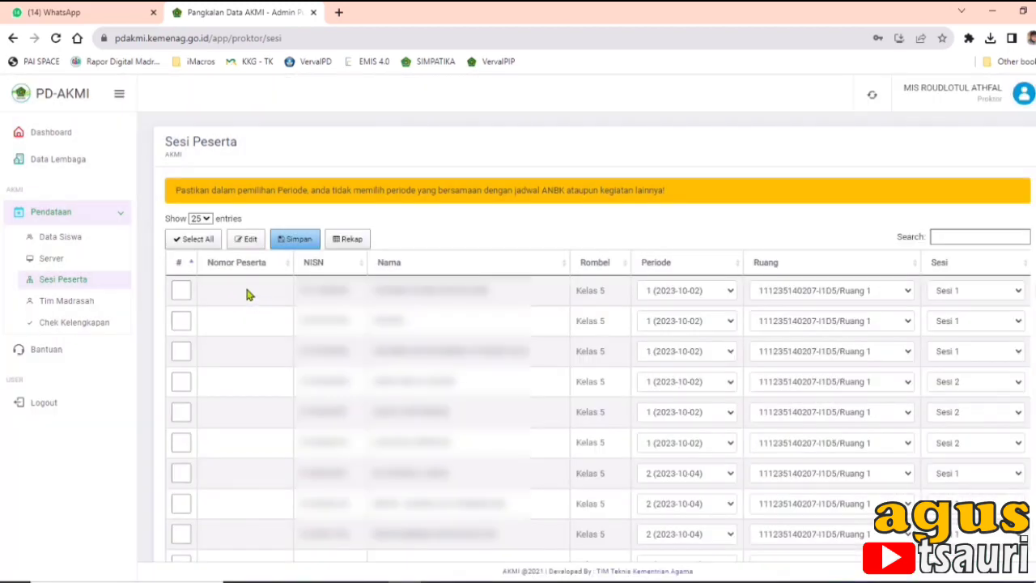
{"action": "left_click", "coordinate": [75, 302]}
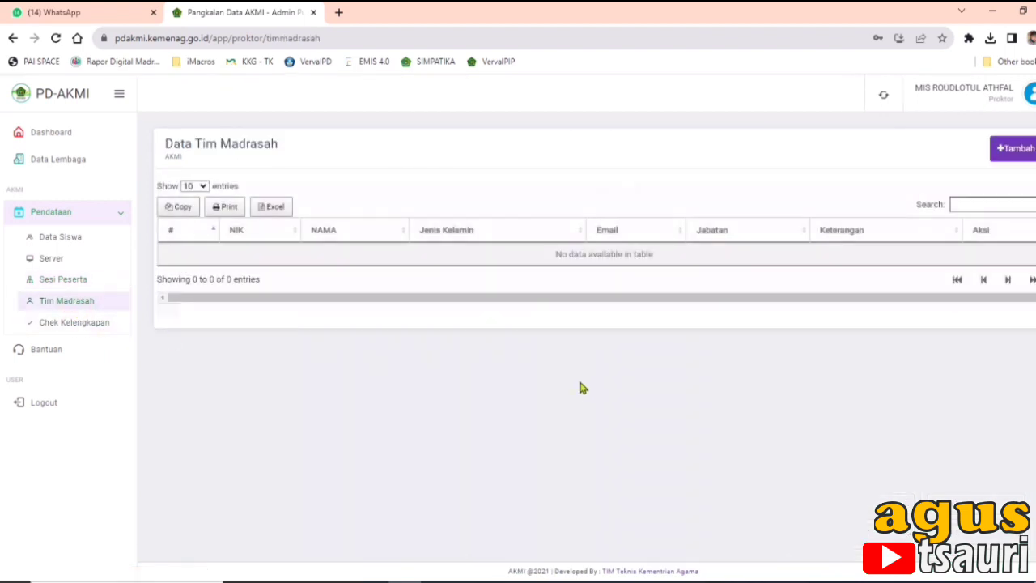
{"action": "left_click", "coordinate": [1009, 152]}
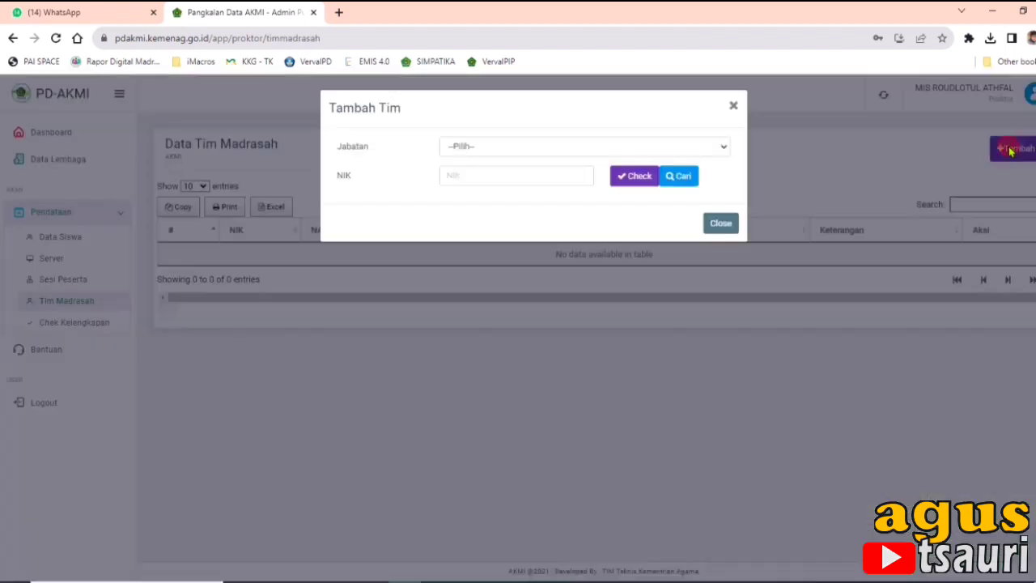
{"action": "left_click", "coordinate": [496, 150]}
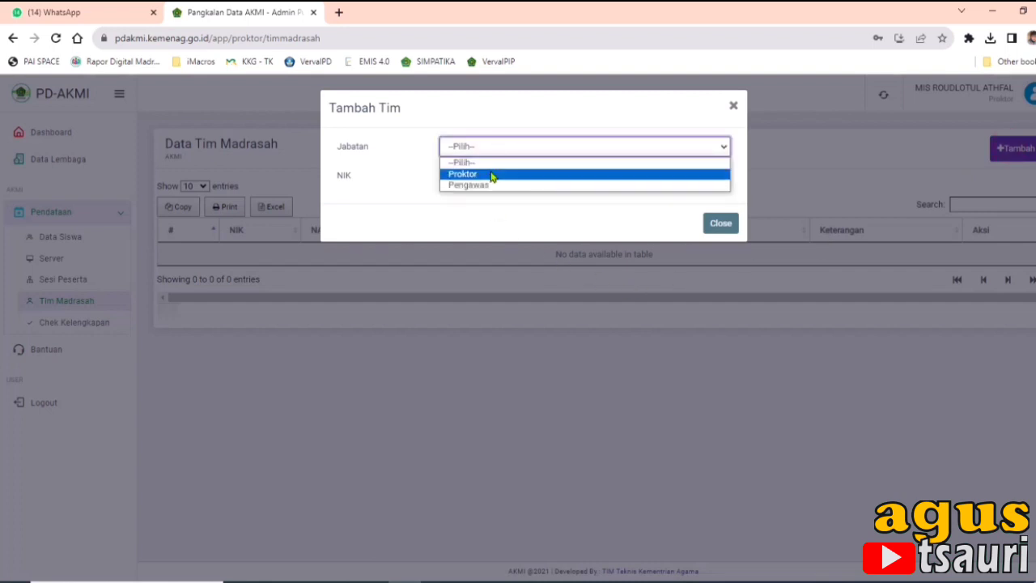
{"action": "left_click", "coordinate": [489, 175]}
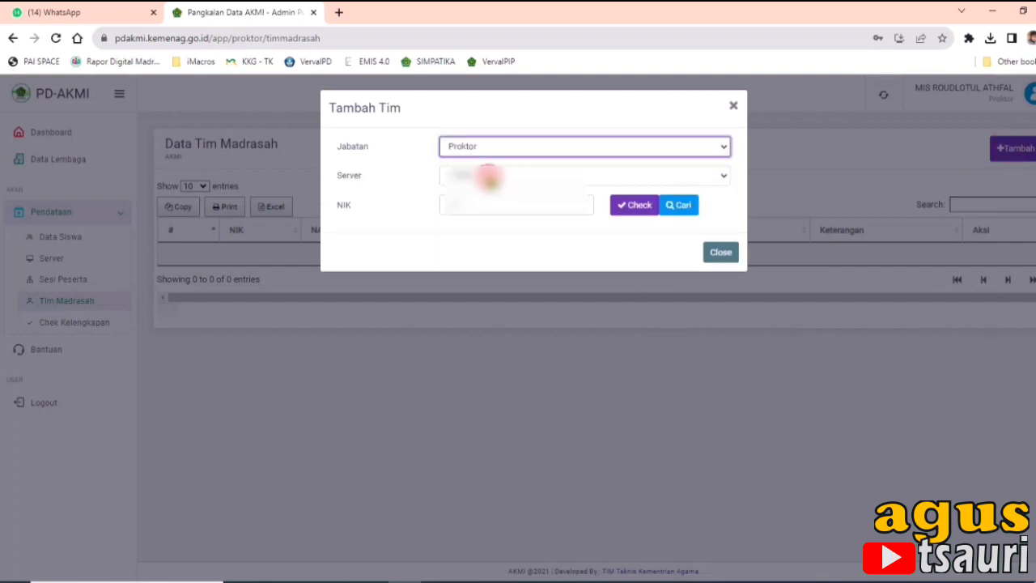
{"action": "left_click", "coordinate": [487, 174]}
{"action": "left_click", "coordinate": [503, 203]}
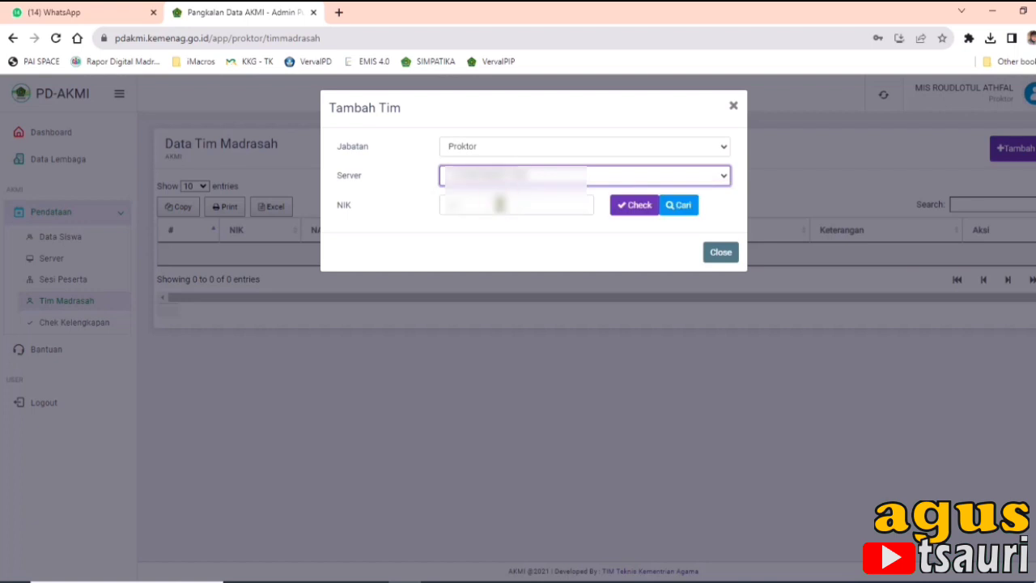
- Enter the proctor's NIK, look up the matching staff record and save the new team member
{"action": "left_click", "coordinate": [500, 204]}
{"action": "key", "text": "Escape"}
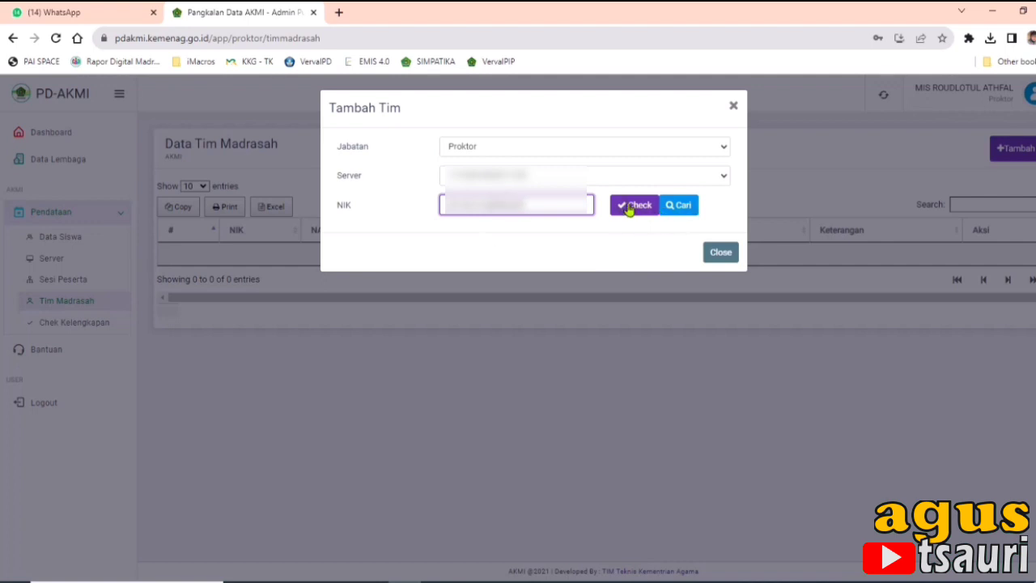
{"action": "left_click", "coordinate": [672, 207]}
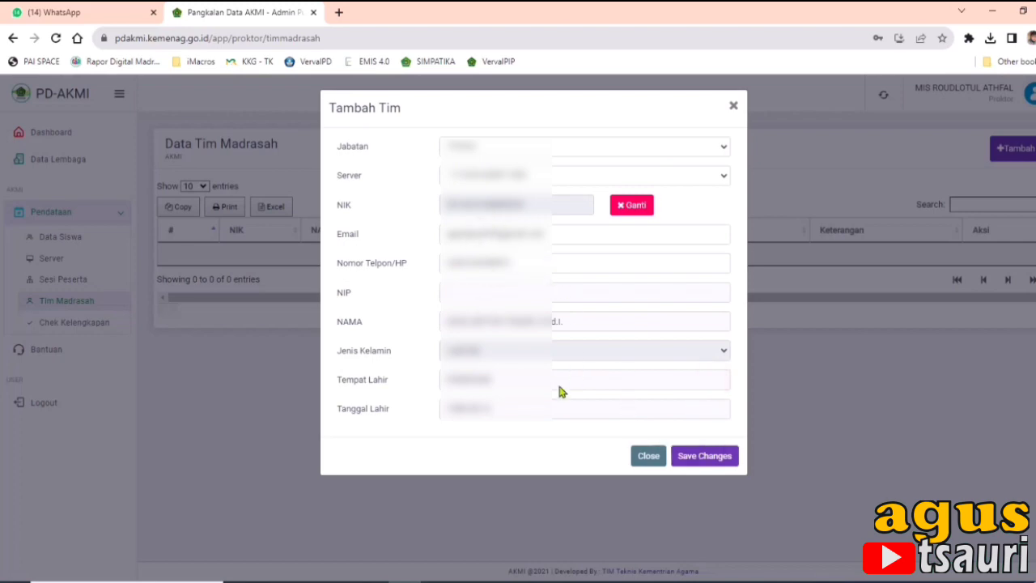
{"action": "left_click", "coordinate": [692, 458]}
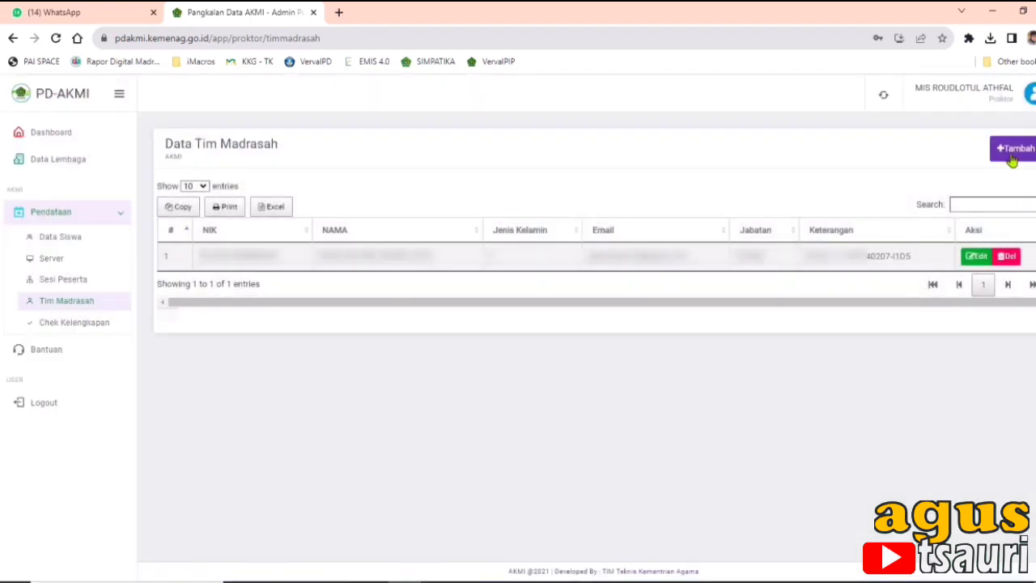
- Add a Pengawas for Ruangan 1 to the madrasah team, choosing the fifth person in the staff list, and save the entry
{"action": "left_click", "coordinate": [1011, 160]}
{"action": "left_click", "coordinate": [466, 151]}
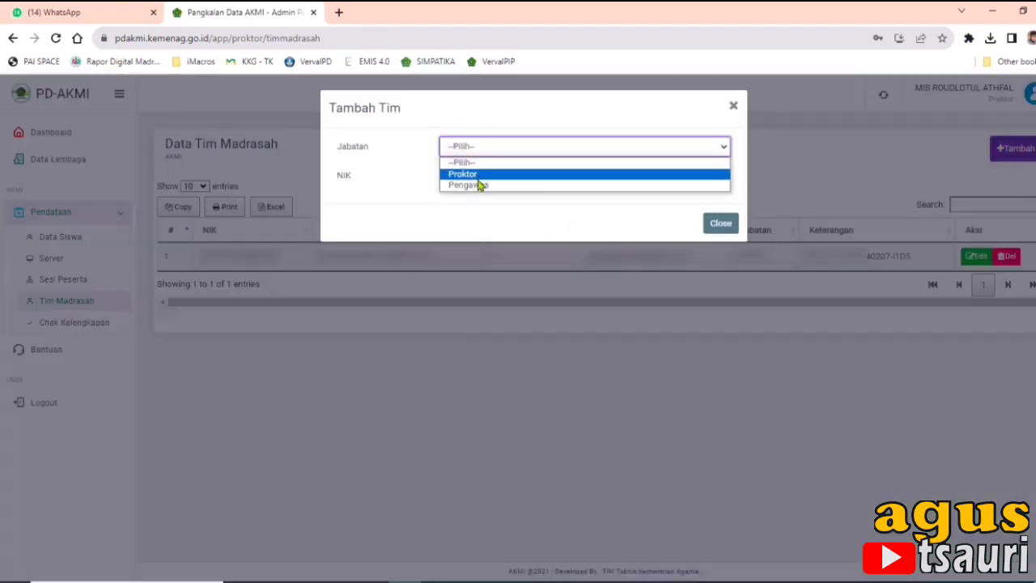
{"action": "left_click", "coordinate": [476, 186]}
{"action": "left_click", "coordinate": [477, 183]}
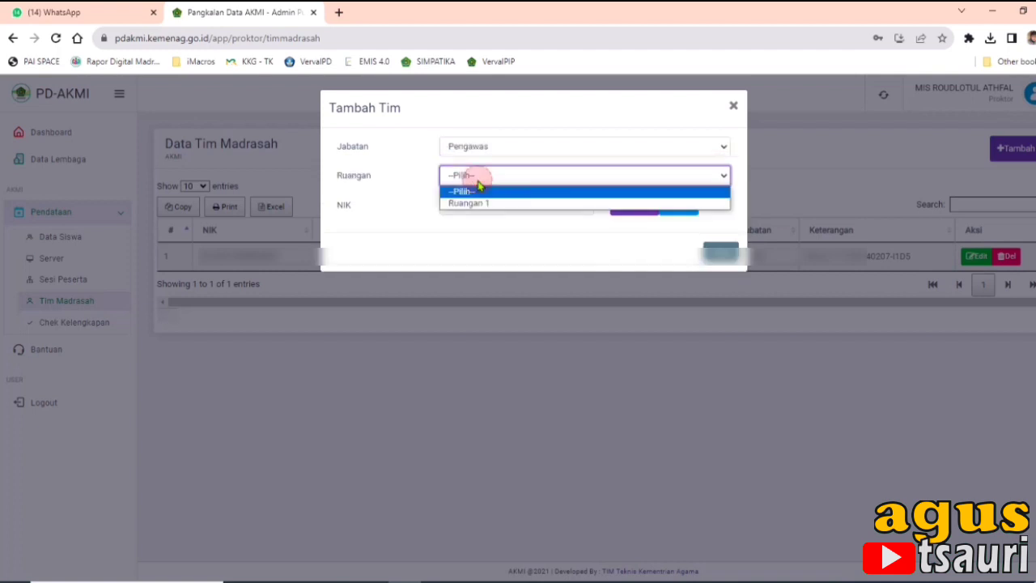
{"action": "left_click", "coordinate": [475, 202]}
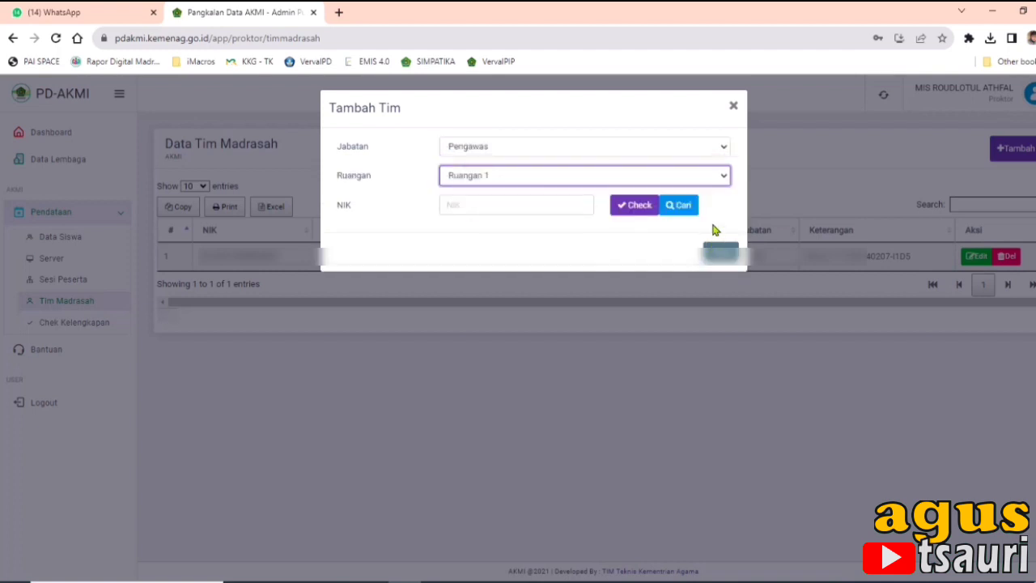
{"action": "left_click", "coordinate": [676, 204]}
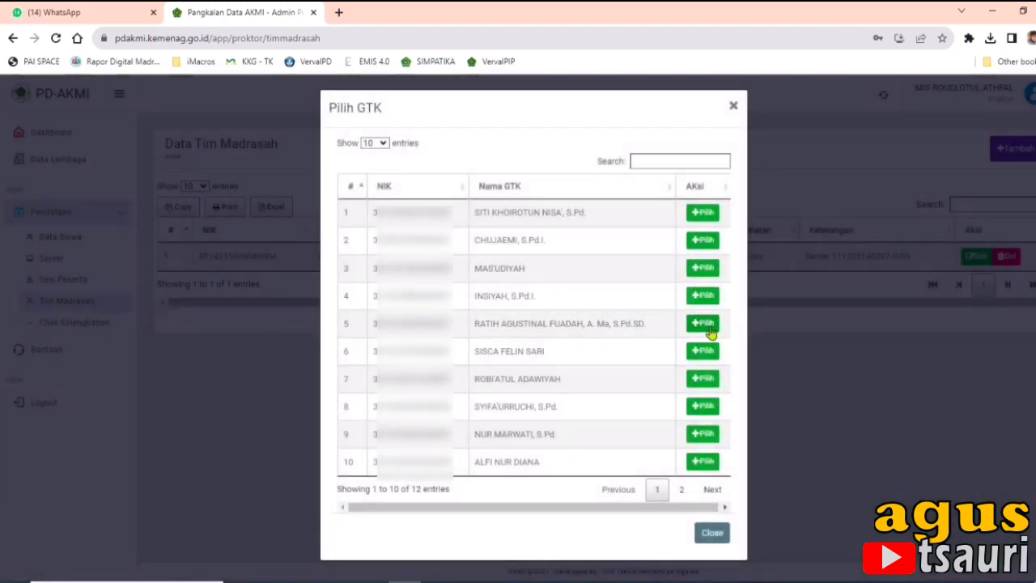
{"action": "left_click", "coordinate": [702, 323]}
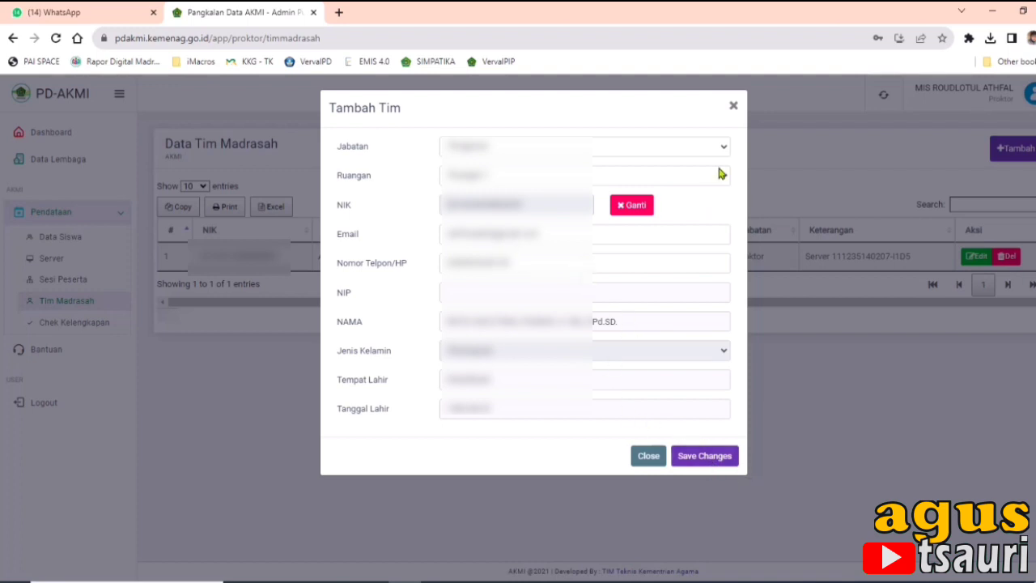
{"action": "left_click", "coordinate": [704, 455]}
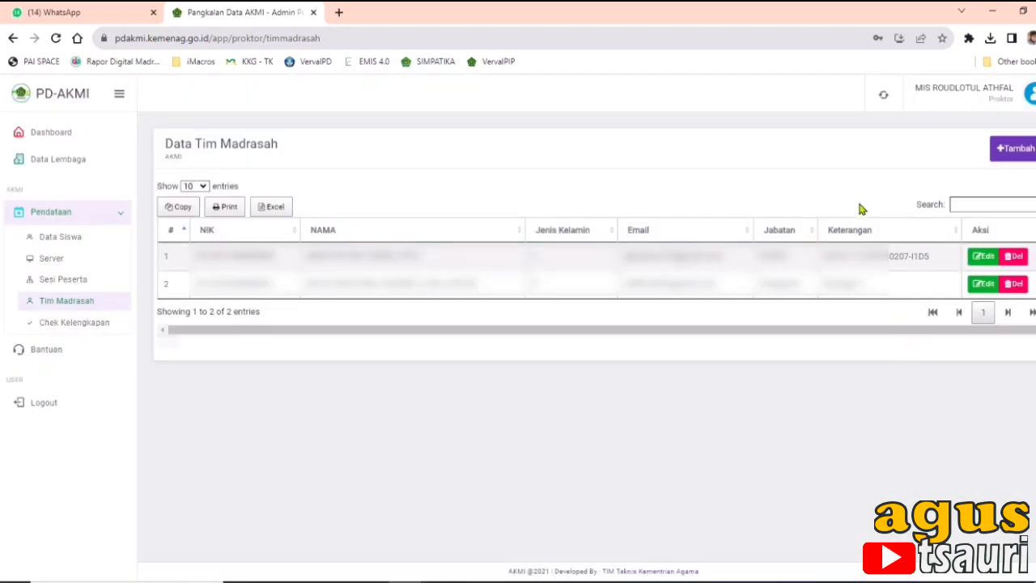
- Open the form for another team member and review the available Jabatan options
{"action": "left_click", "coordinate": [1025, 160]}
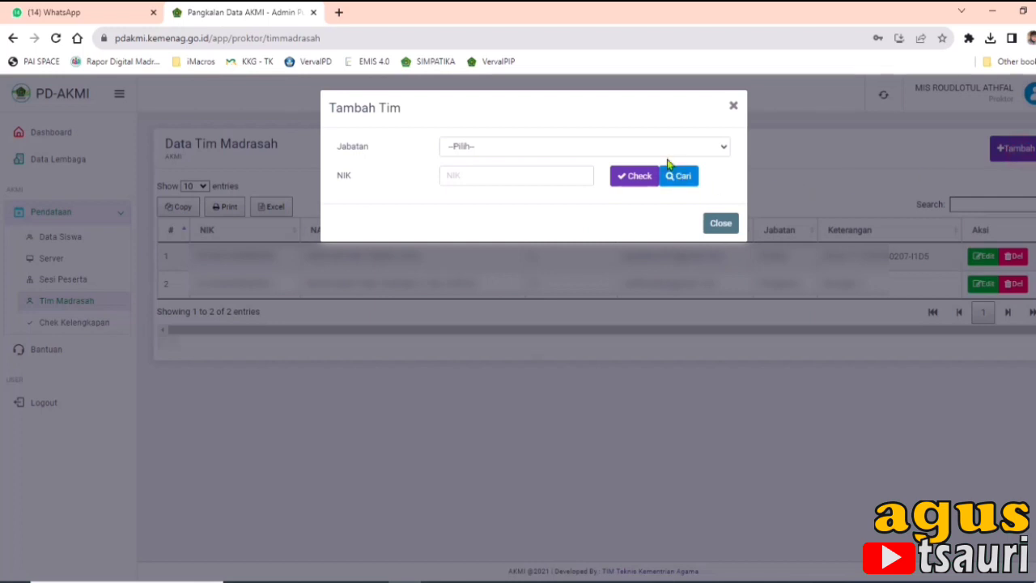
{"action": "left_click", "coordinate": [606, 146]}
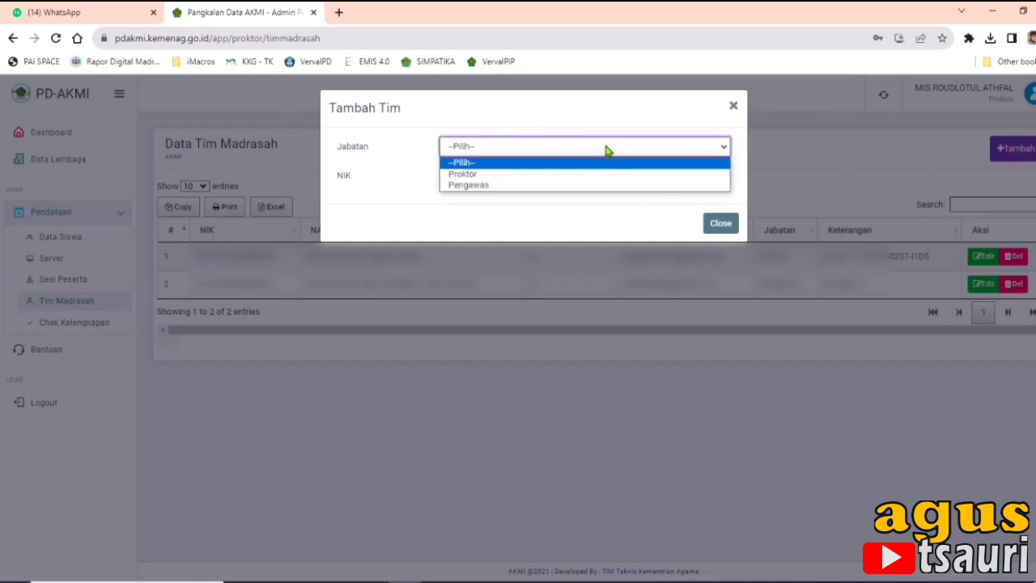
{"action": "left_click", "coordinate": [510, 201]}
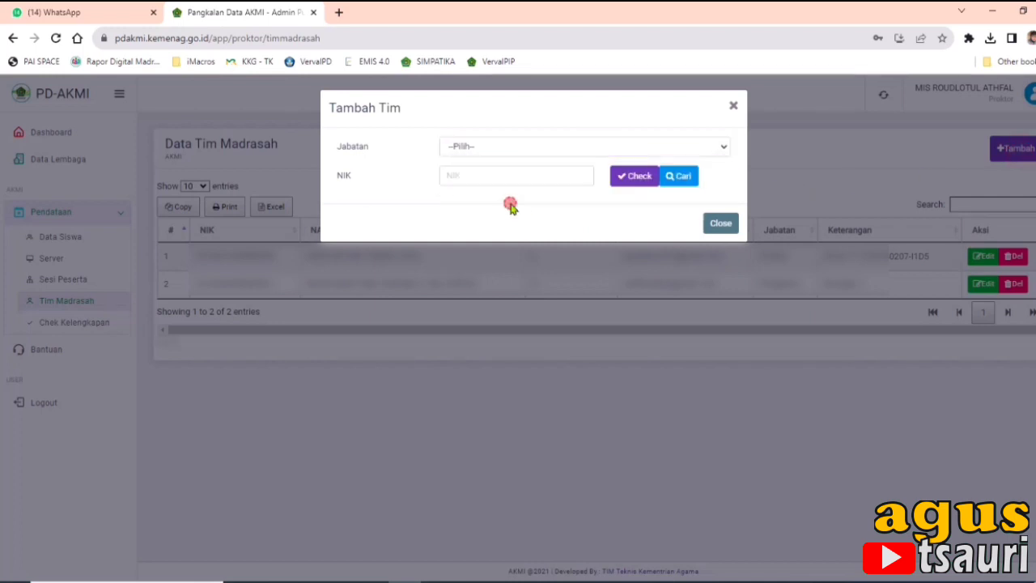
- Leave the unused team form, check the students' data completeness and submit the student data for validation
{"action": "left_click", "coordinate": [733, 109]}
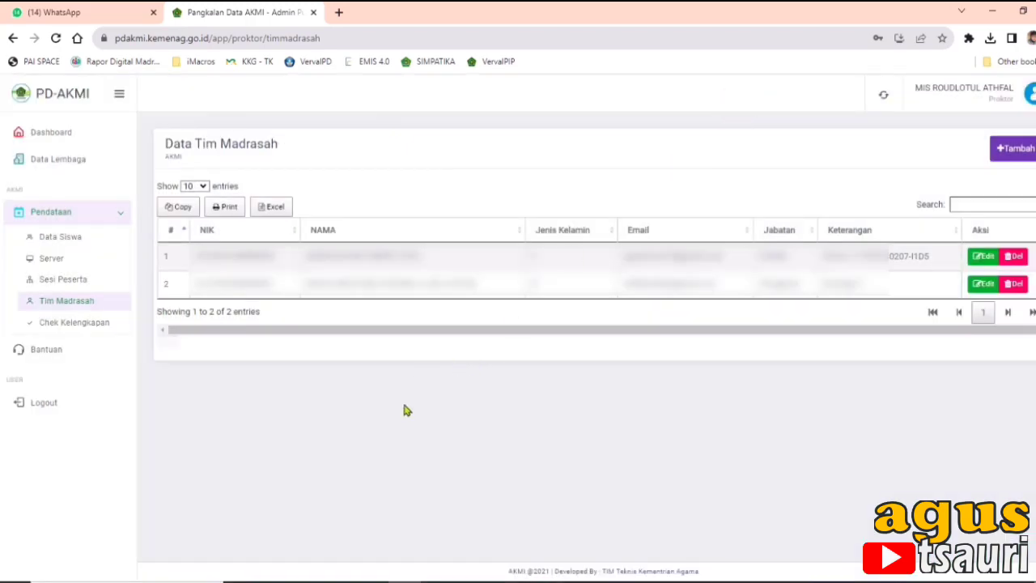
{"action": "left_click", "coordinate": [63, 324]}
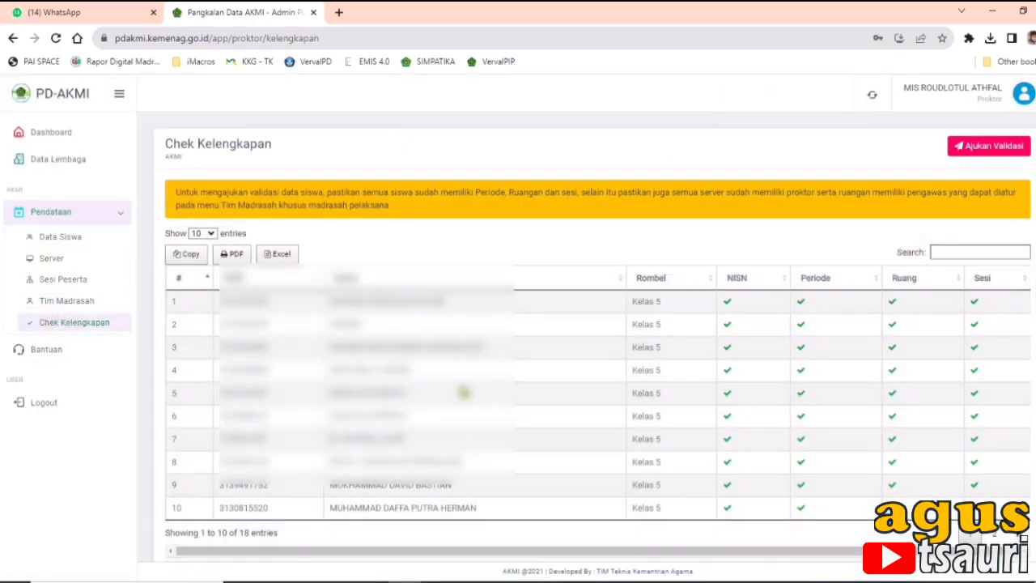
{"action": "scroll", "coordinate": [474, 439], "scroll_direction": "down", "scroll_amount": 1}
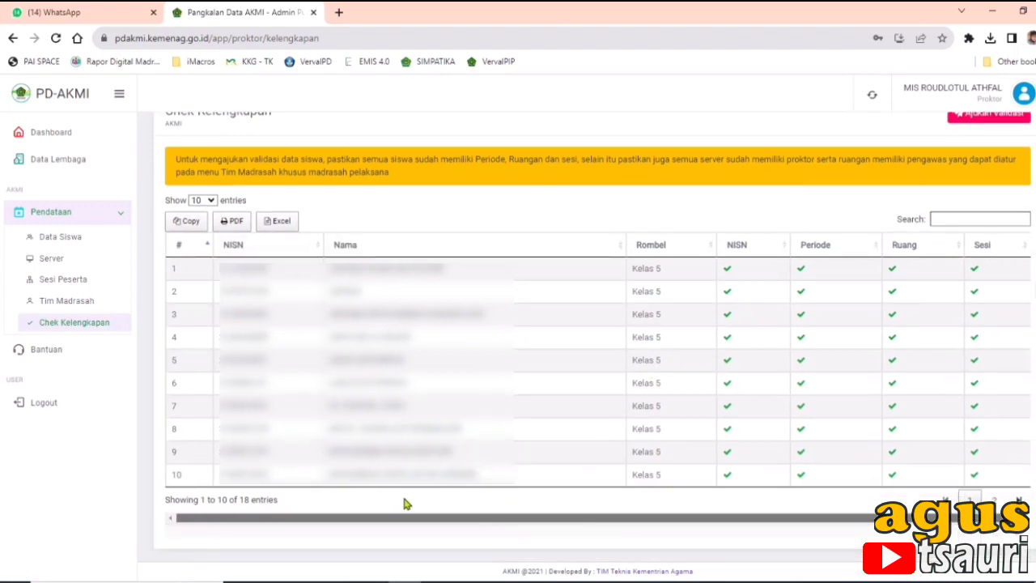
{"action": "scroll", "coordinate": [339, 421], "scroll_direction": "up", "scroll_amount": 1}
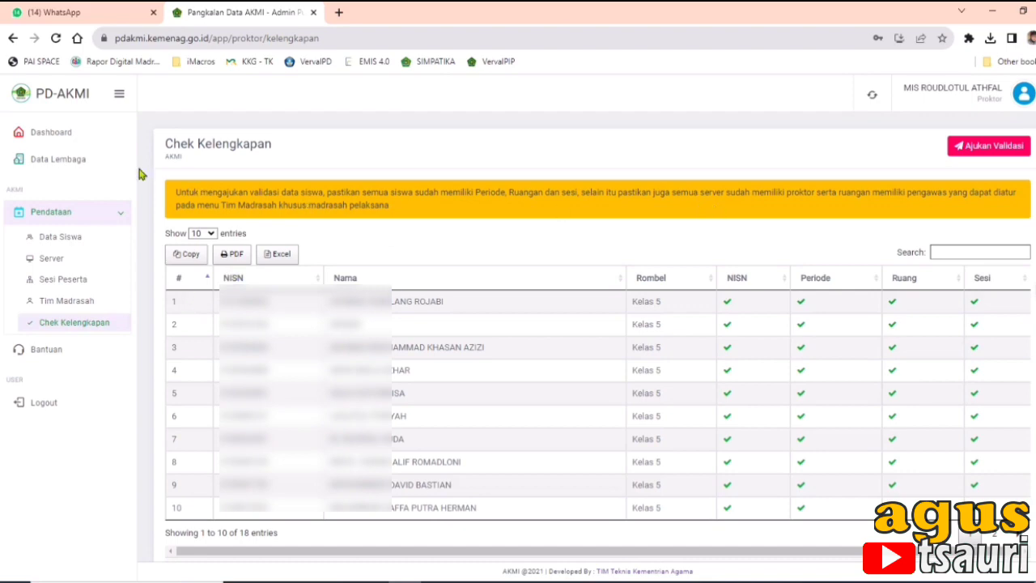
{"action": "left_click", "coordinate": [1001, 153]}
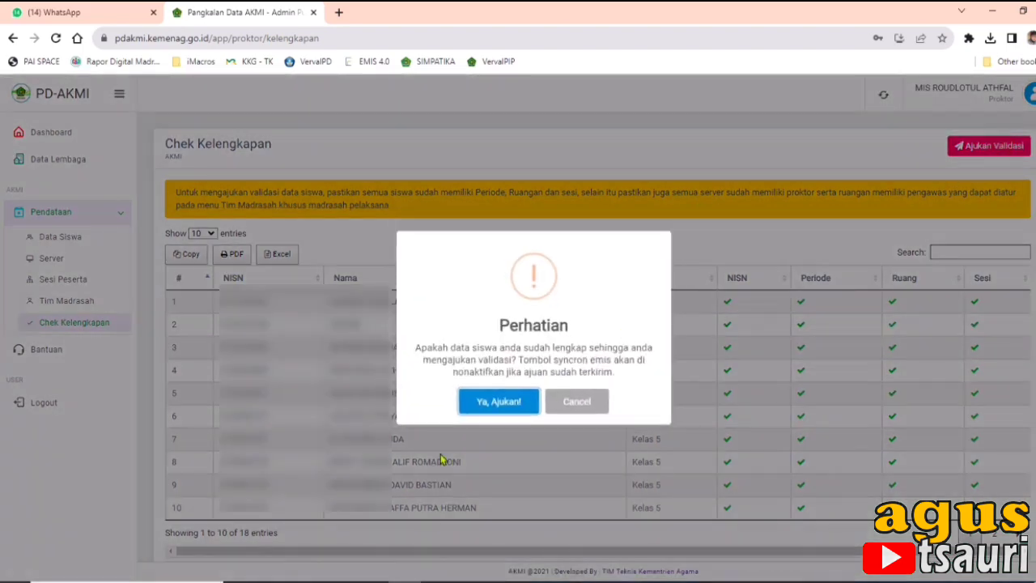
{"action": "left_click", "coordinate": [479, 402]}
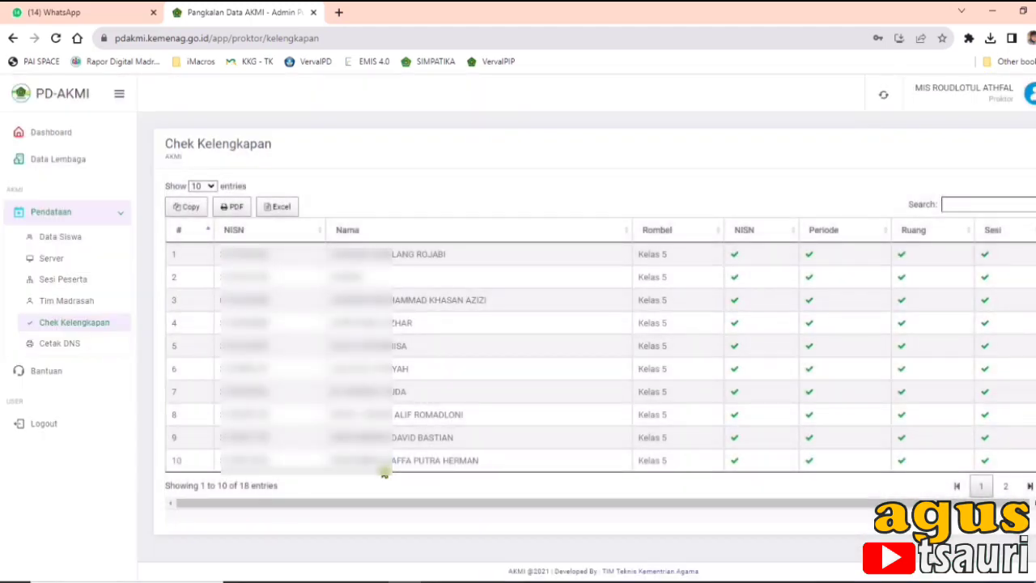
- Open the provisional AKMI nominee list (DNS) and review it through to the participant totals and signature block
{"action": "left_click", "coordinate": [65, 343]}
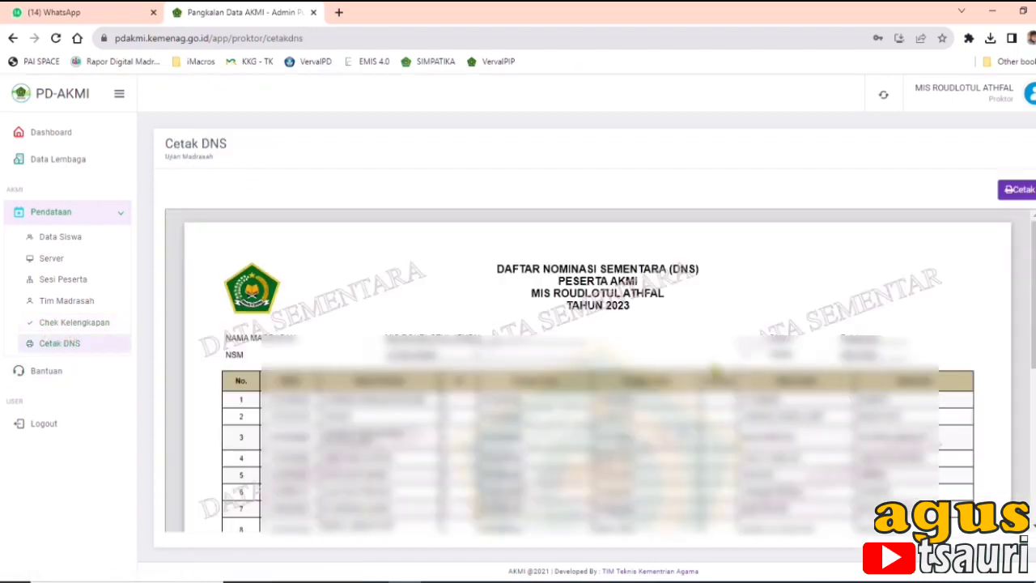
{"action": "scroll", "coordinate": [715, 371], "scroll_direction": "down", "scroll_amount": 4}
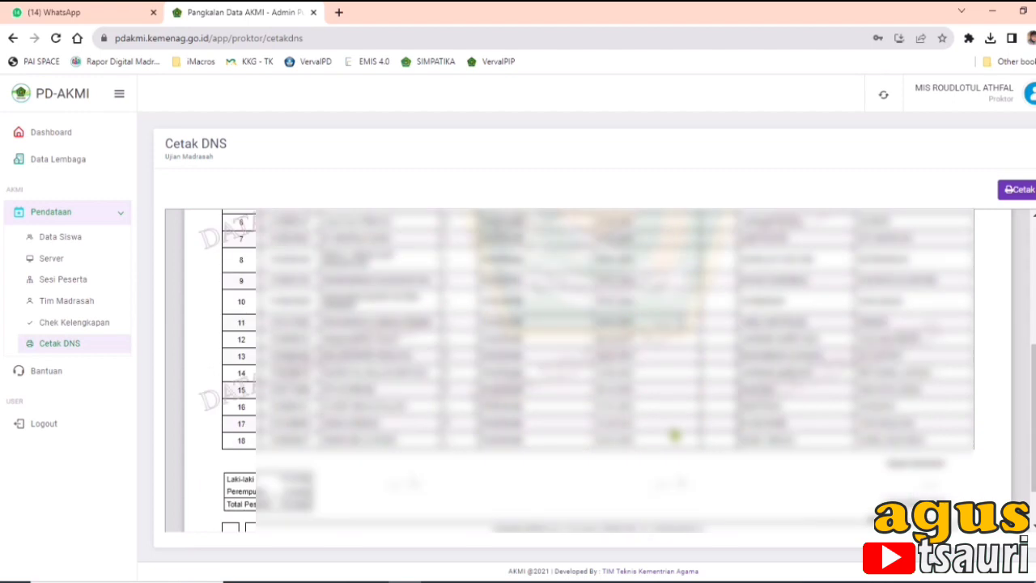
{"action": "scroll", "coordinate": [672, 435], "scroll_direction": "down", "scroll_amount": 2}
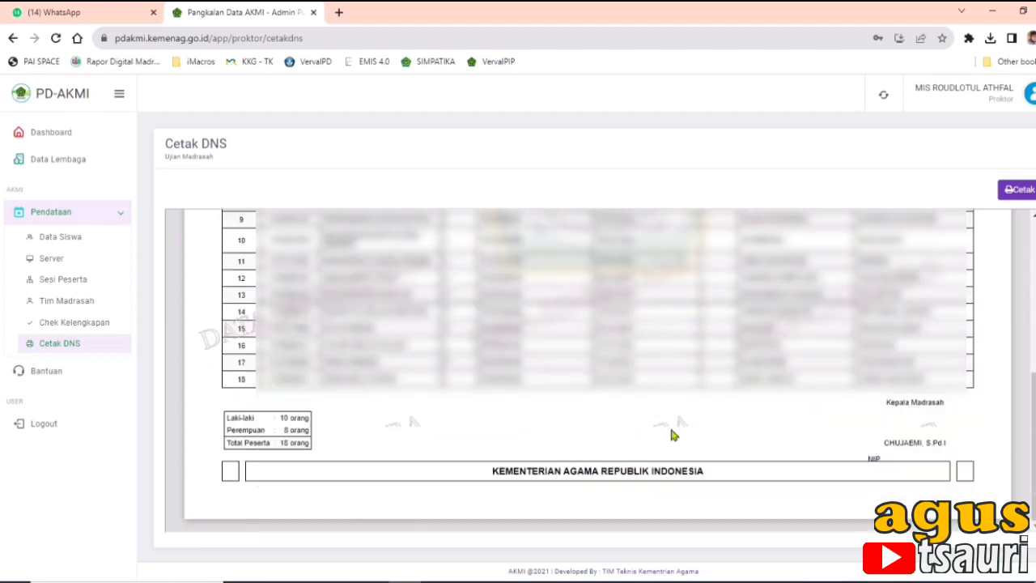
{"action": "scroll", "coordinate": [670, 435], "scroll_direction": "up", "scroll_amount": 6}
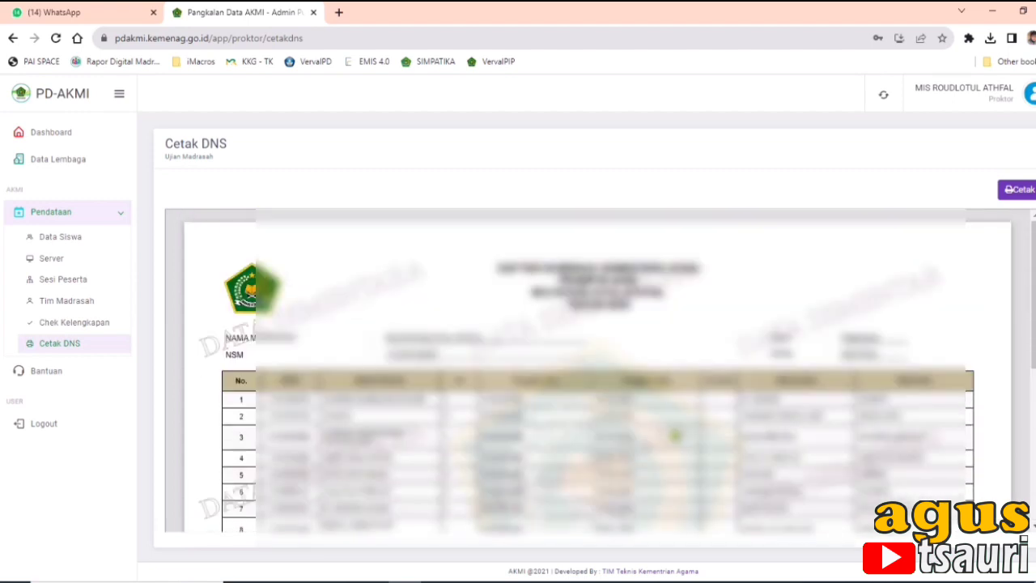
- Preview the DNS printout and send all pages to Microsoft Print to PDF
{"action": "left_click", "coordinate": [1022, 190]}
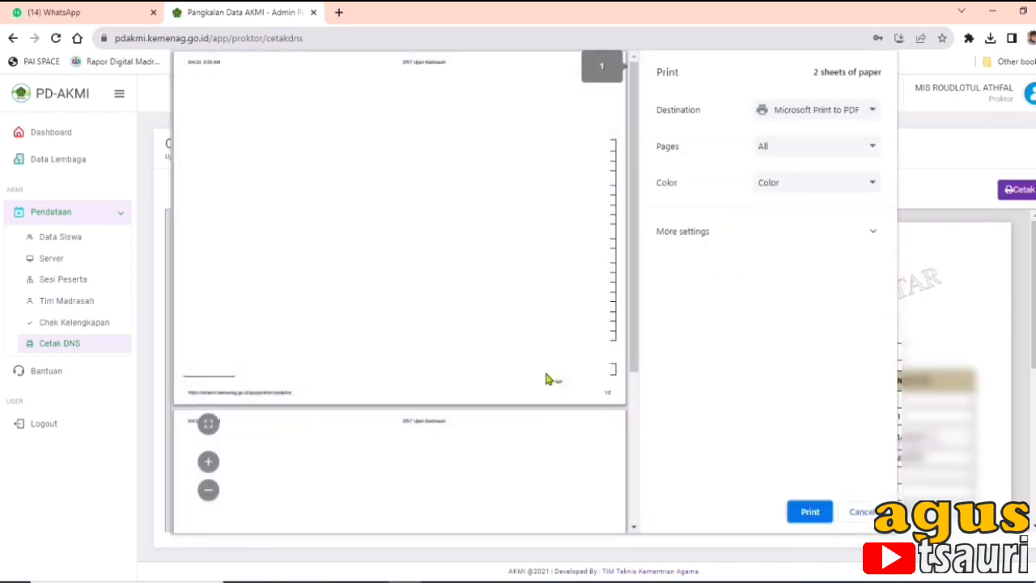
{"action": "scroll", "coordinate": [330, 324], "scroll_direction": "down", "scroll_amount": 2}
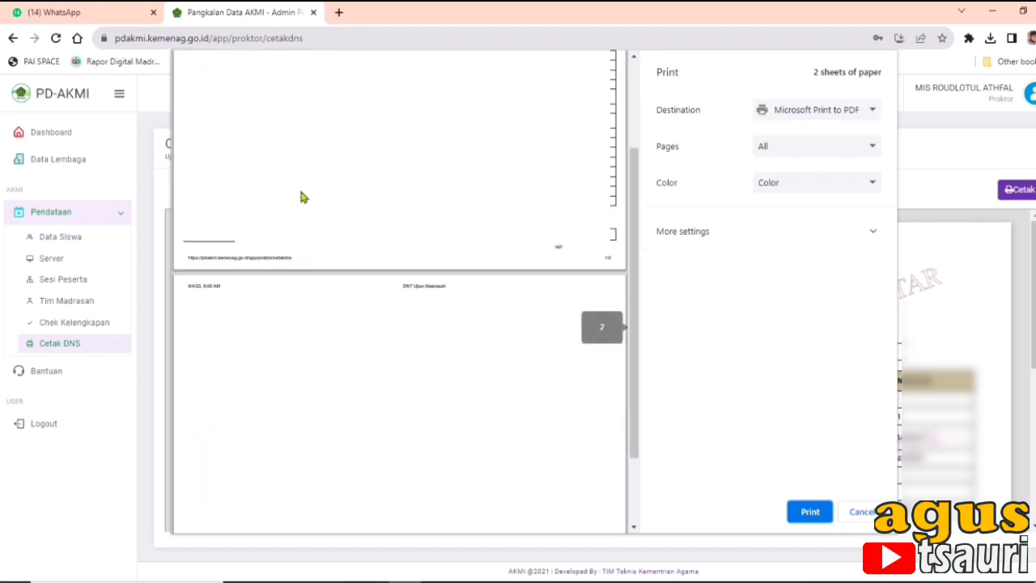
{"action": "scroll", "coordinate": [322, 419], "scroll_direction": "down", "scroll_amount": 1}
{"action": "scroll", "coordinate": [321, 419], "scroll_direction": "up", "scroll_amount": 3}
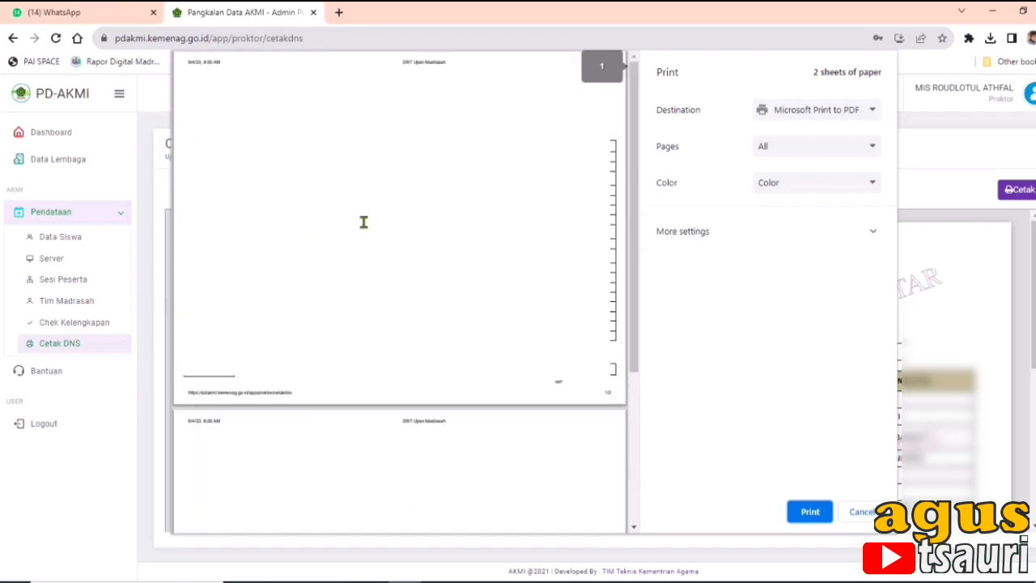
{"action": "left_click", "coordinate": [805, 510]}
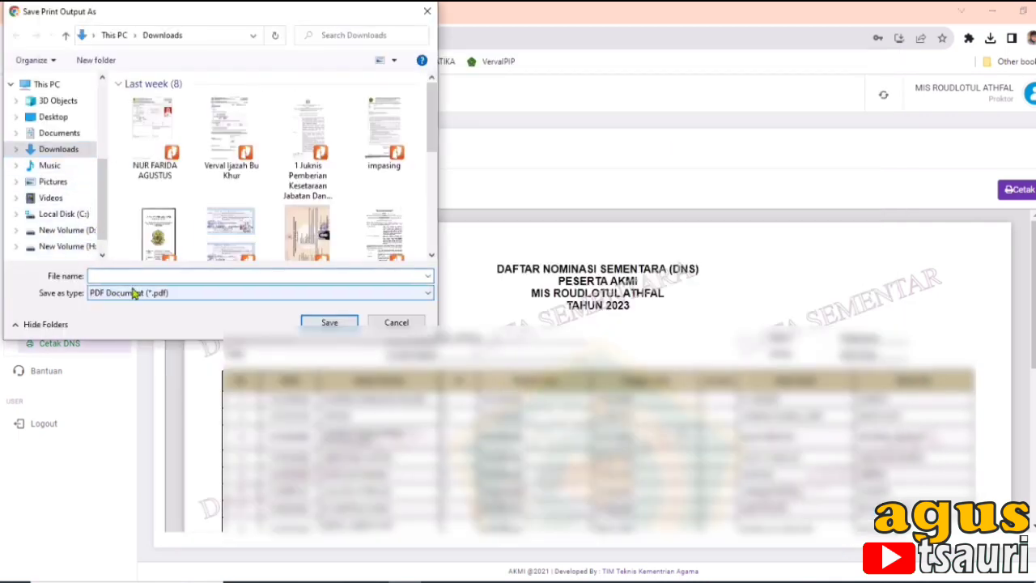
- Choose the TAPEL 2023 folder inside M I R D A on New Volume (D:) as the PDF's save location
{"action": "left_click", "coordinate": [67, 233]}
{"action": "scroll", "coordinate": [220, 201], "scroll_direction": "down", "scroll_amount": 4}
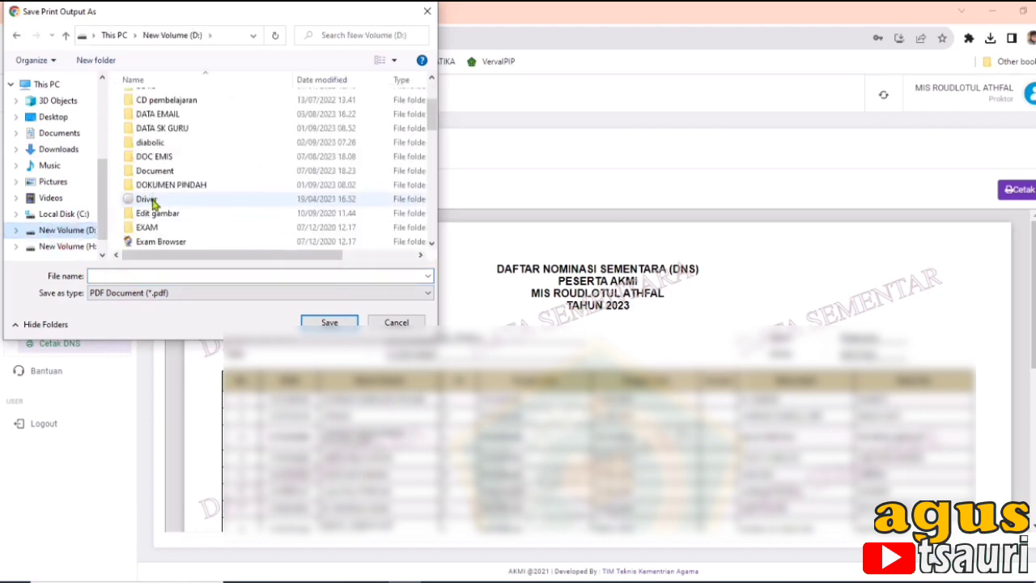
{"action": "left_click", "coordinate": [162, 229]}
{"action": "scroll", "coordinate": [162, 227], "scroll_direction": "down", "scroll_amount": 2}
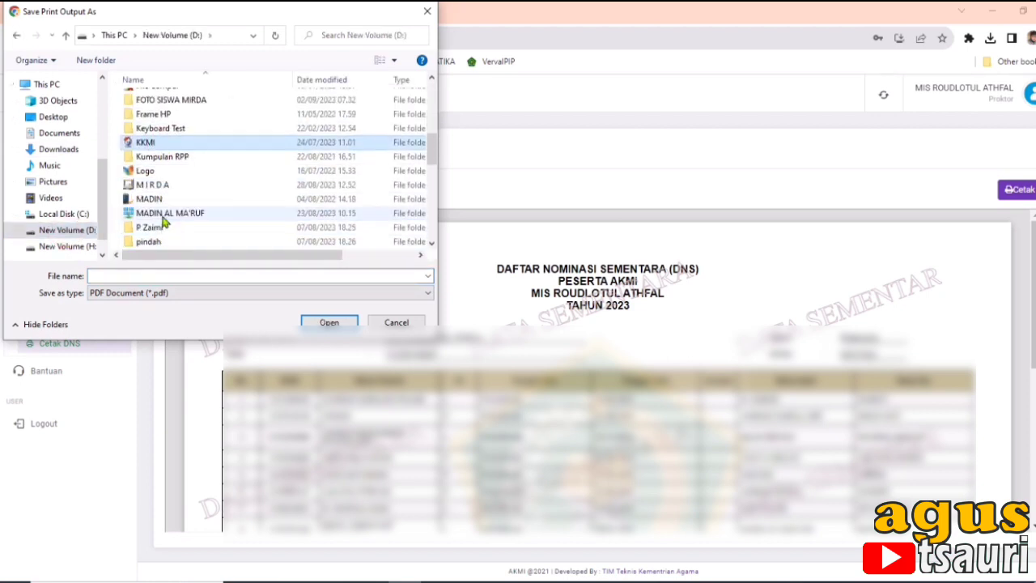
{"action": "double_click", "coordinate": [165, 186]}
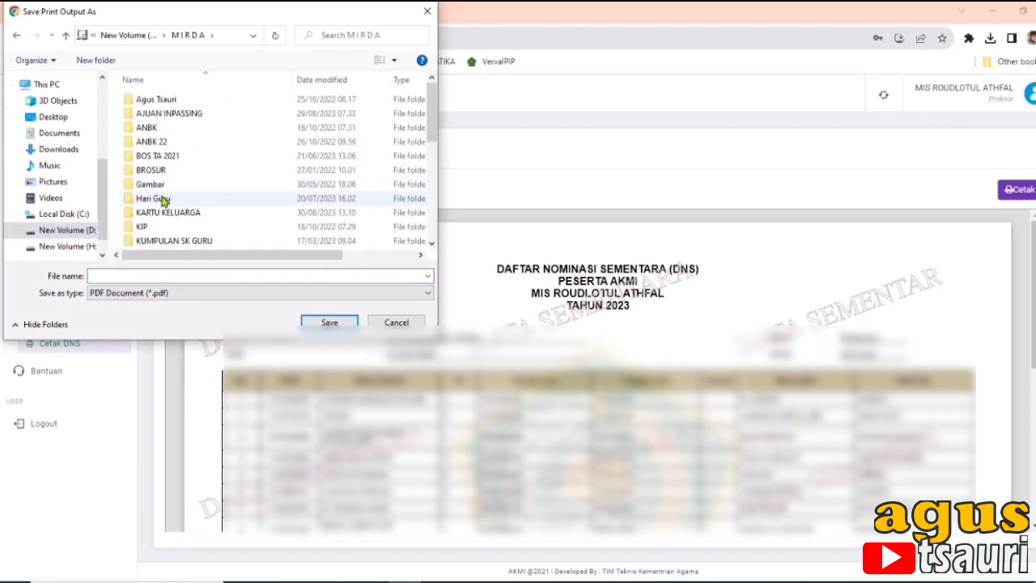
{"action": "scroll", "coordinate": [164, 199], "scroll_direction": "down", "scroll_amount": 5}
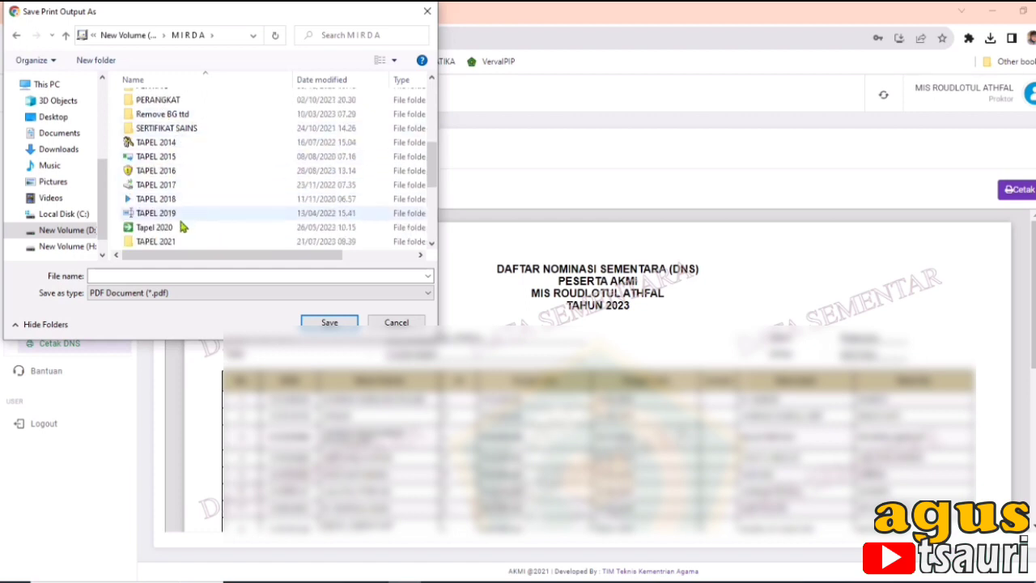
{"action": "scroll", "coordinate": [166, 194], "scroll_direction": "down", "scroll_amount": 2}
{"action": "double_click", "coordinate": [168, 184]}
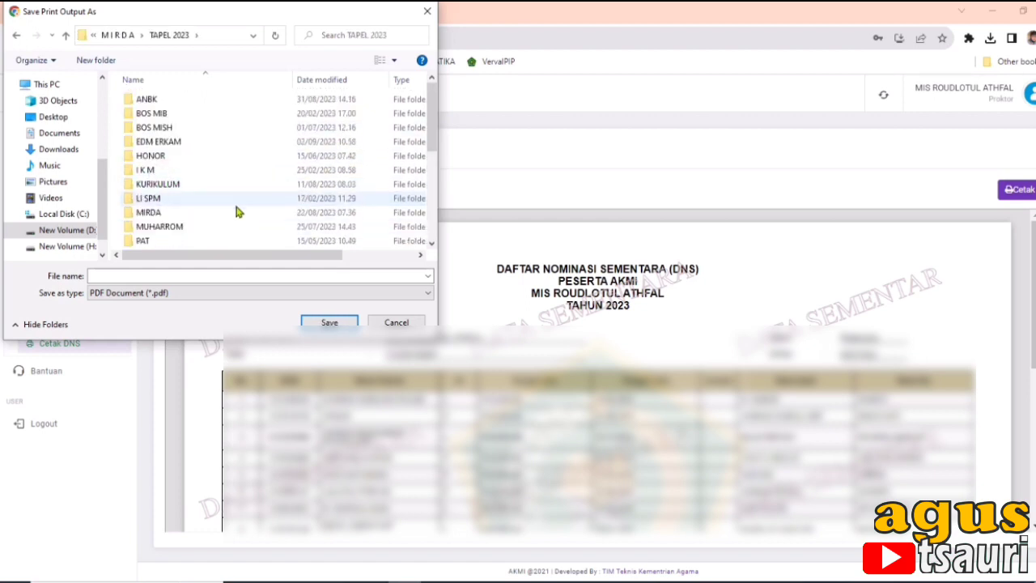
- Name the DNS printout AKMI 2023 and save it as a PDF document
{"action": "left_click", "coordinate": [254, 278]}
{"action": "type", "text": "AKMI"}
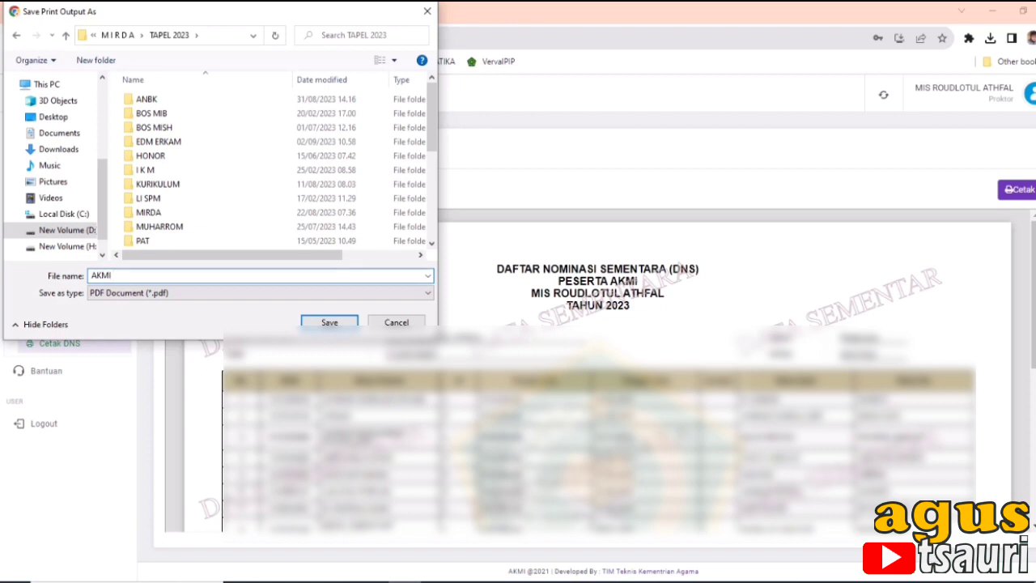
{"action": "type", "text": "2023"}
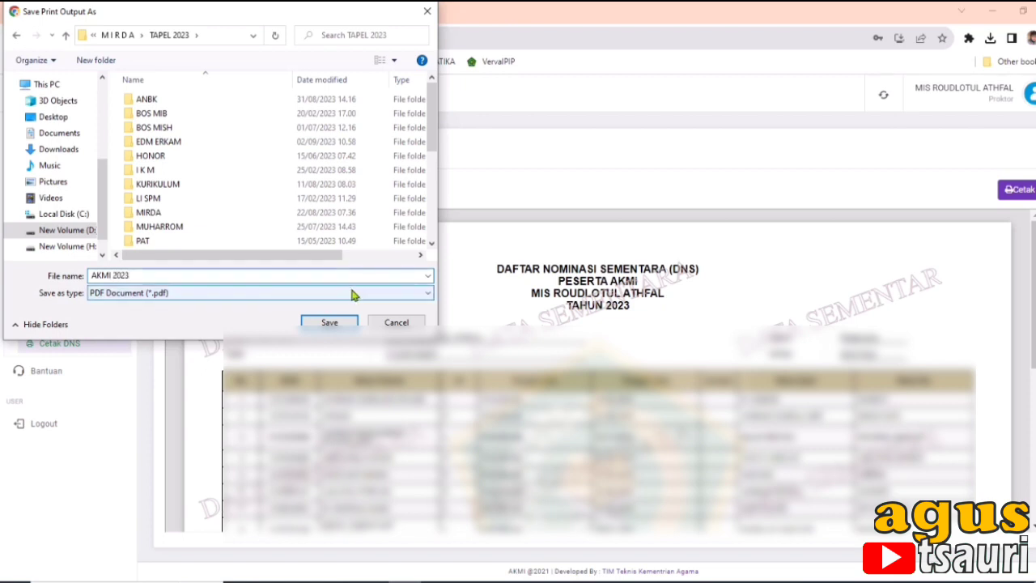
{"action": "left_click", "coordinate": [338, 323]}
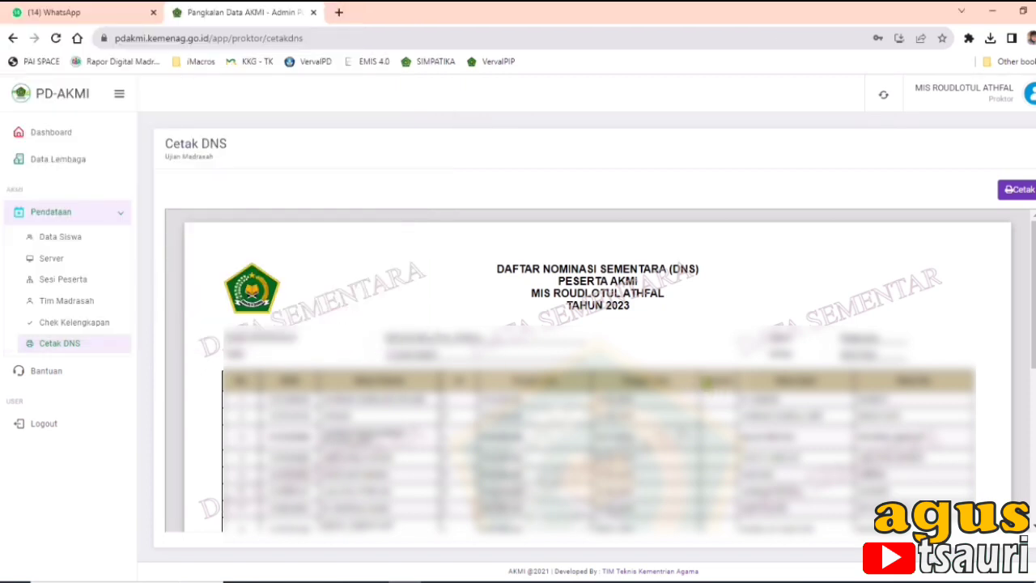
- Recheck the participant biodata, the completeness check and the madrasah team data
{"action": "left_click", "coordinate": [74, 241]}
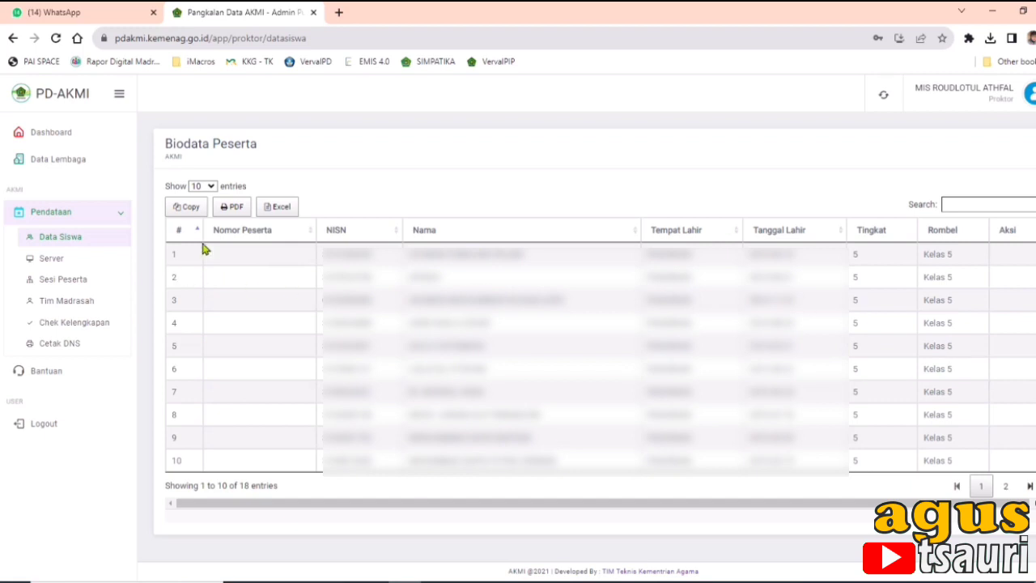
{"action": "left_click", "coordinate": [884, 96]}
{"action": "left_click", "coordinate": [84, 326]}
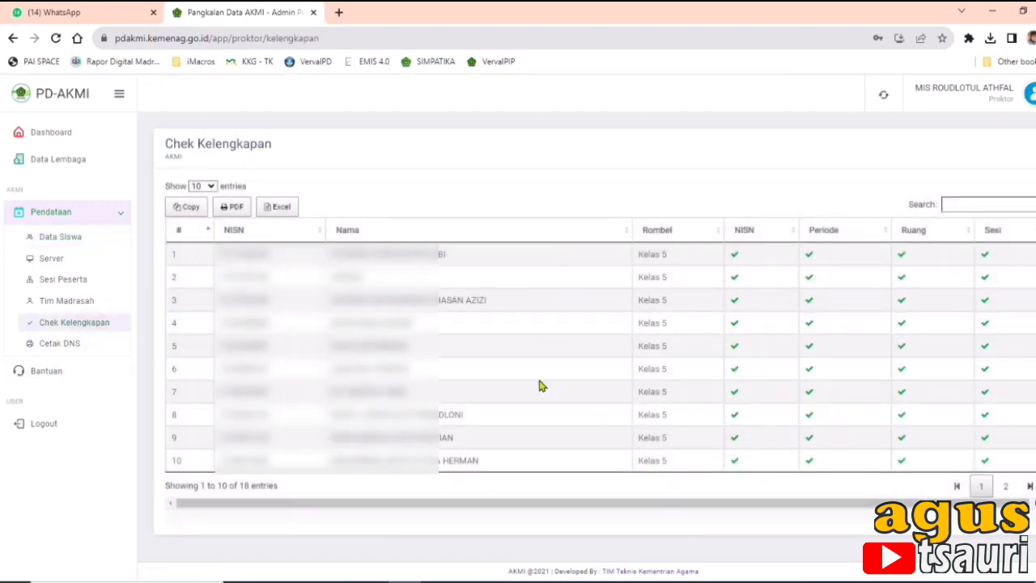
{"action": "left_click", "coordinate": [89, 301]}
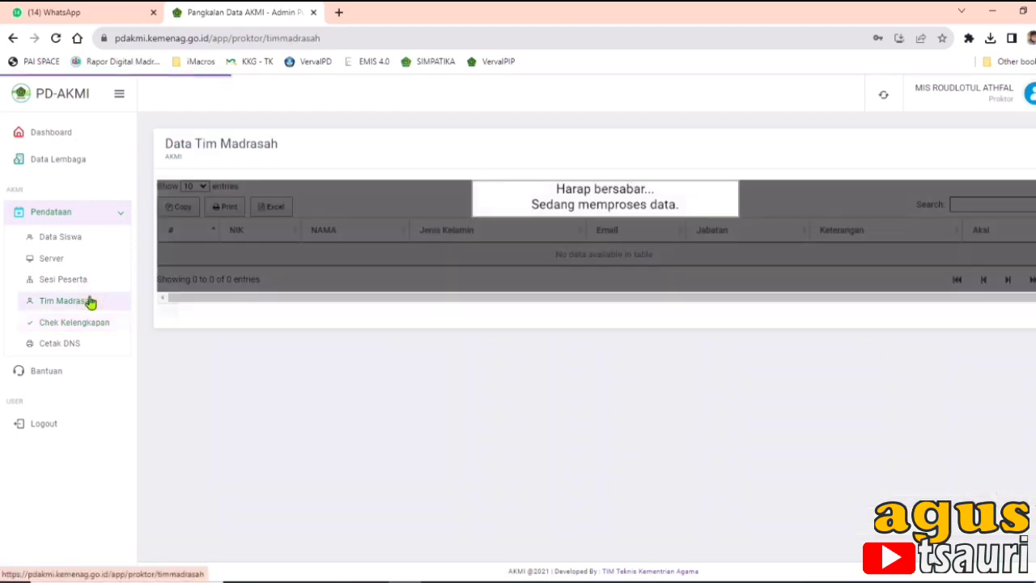